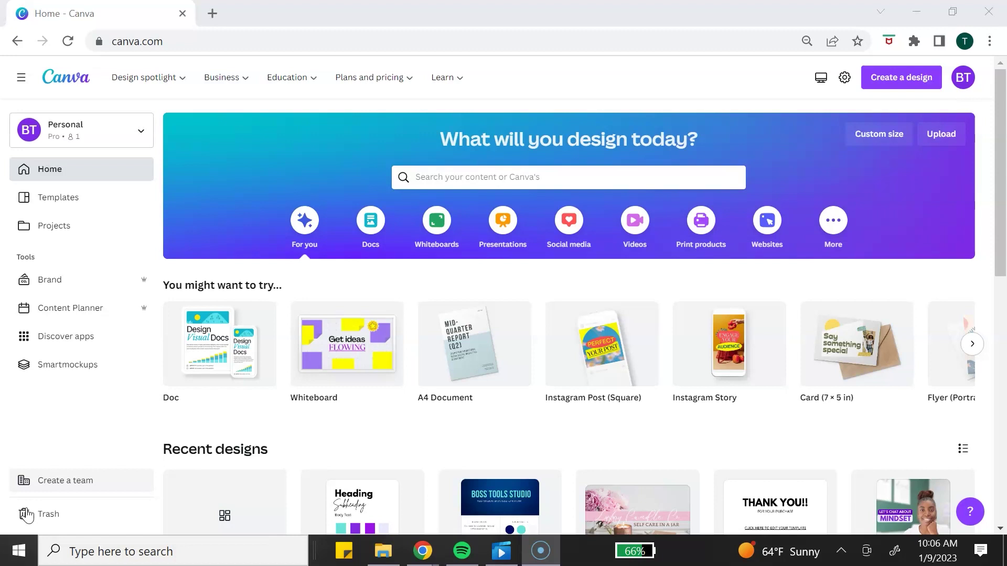
Search Canva for 'thank you' to bring up the Thank You Card templates.
left_click(454, 180)
type("thank yo")
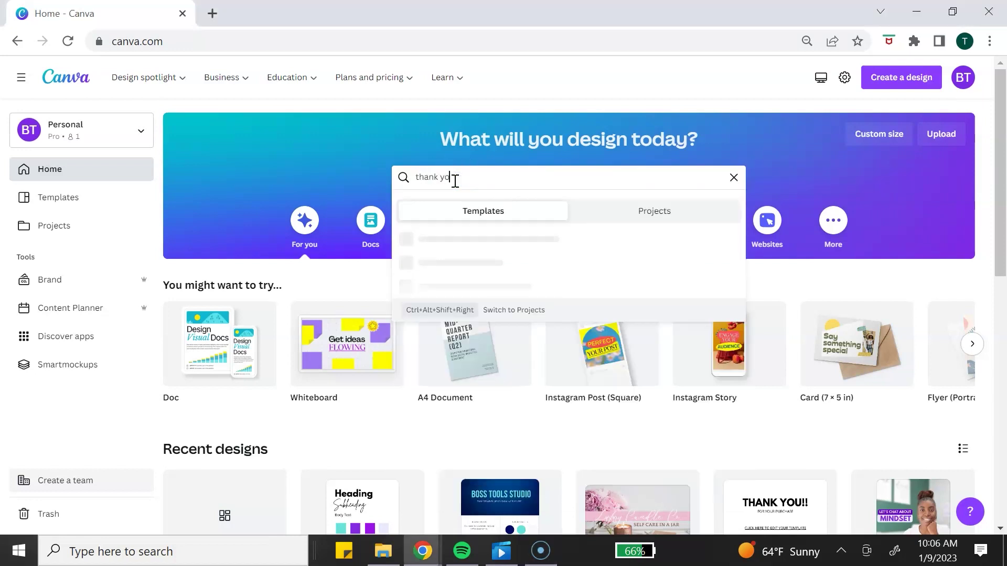
type("u ca")
key("Return")
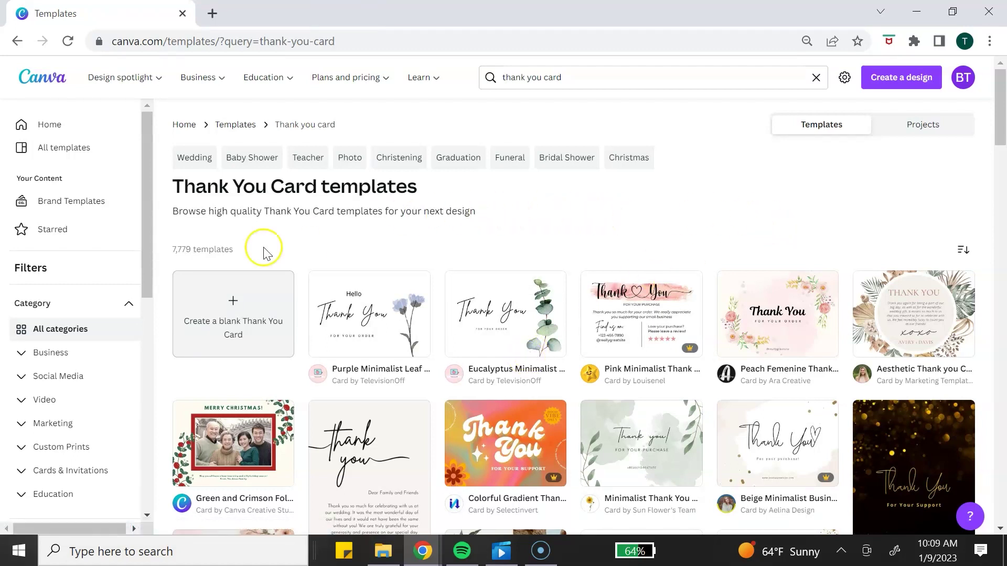
Create a blank 7 x 5 in Thank You Card, add a second page, and select page 1.
left_click(180, 287)
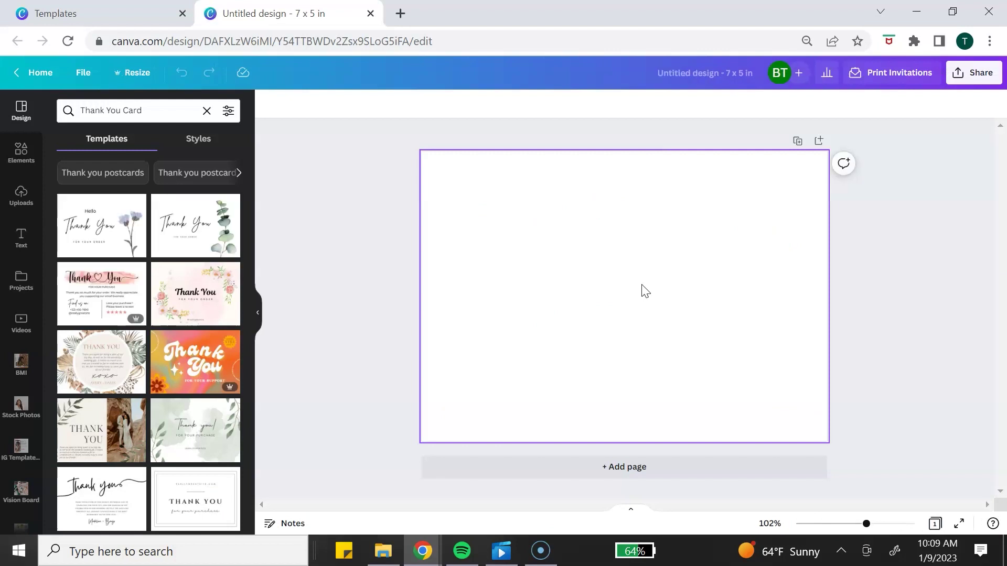
left_click(655, 471)
scroll(752, 403, "up", 6)
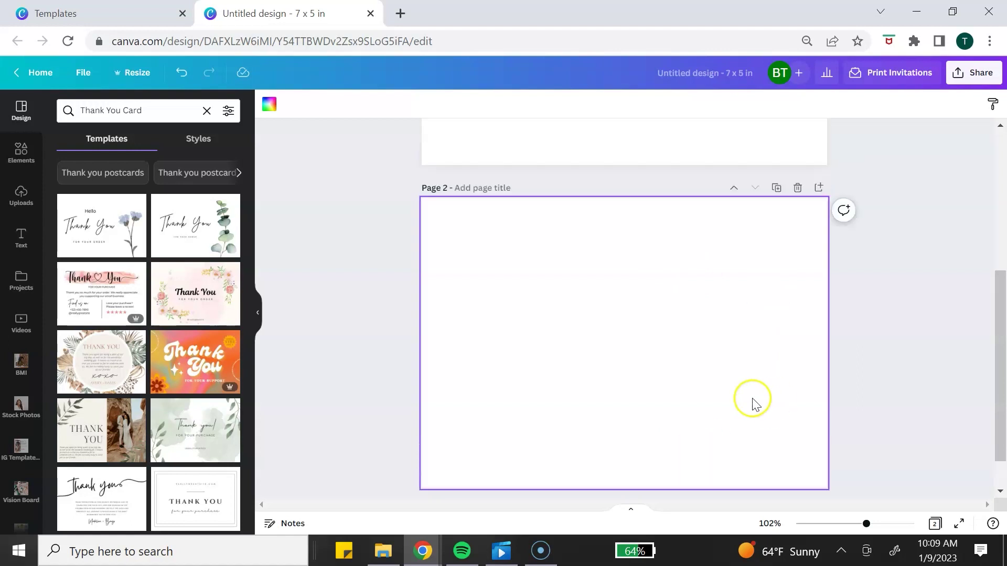
left_click(698, 321)
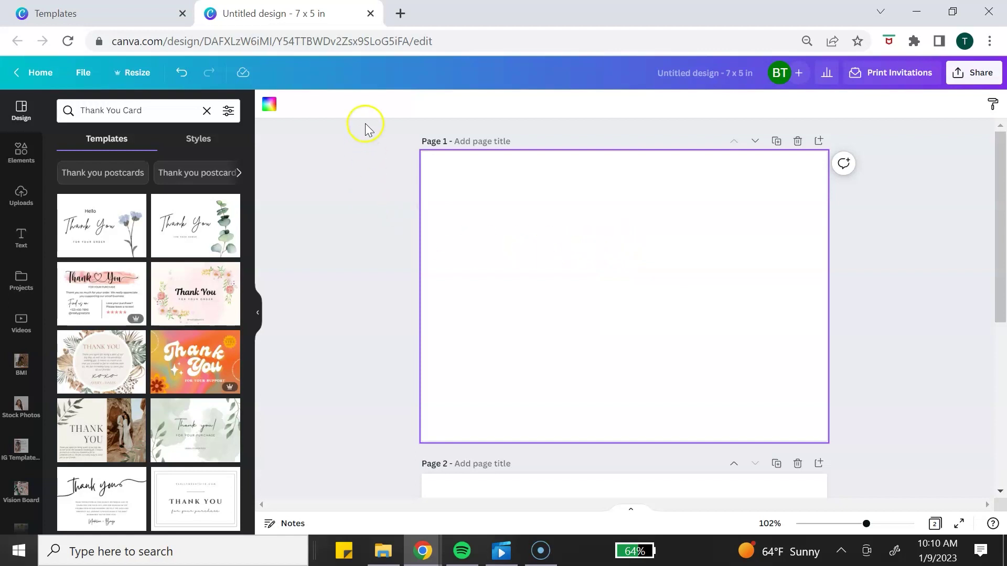
Fill page 1's background with the pink swatch from the color palette.
left_click(270, 104)
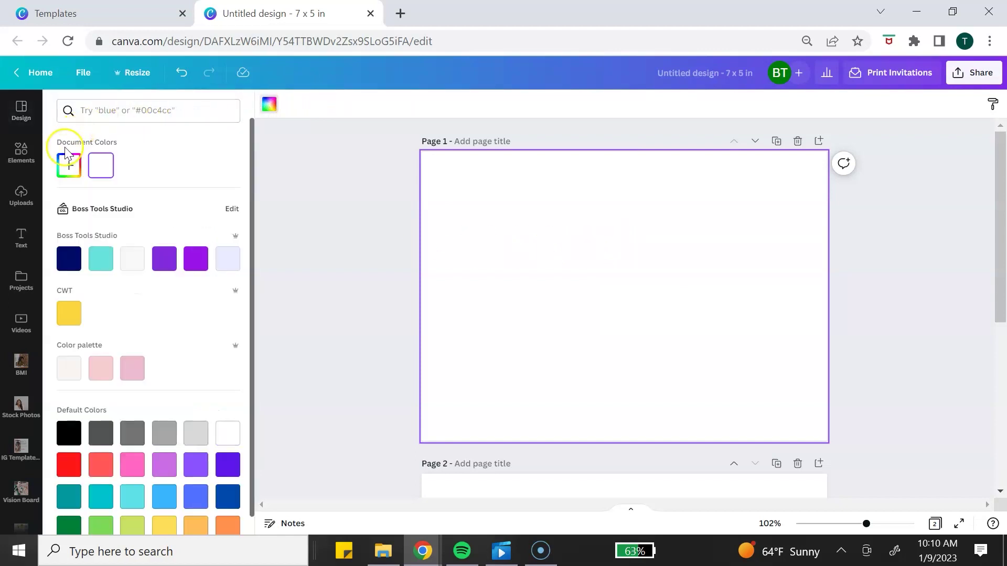
left_click(67, 165)
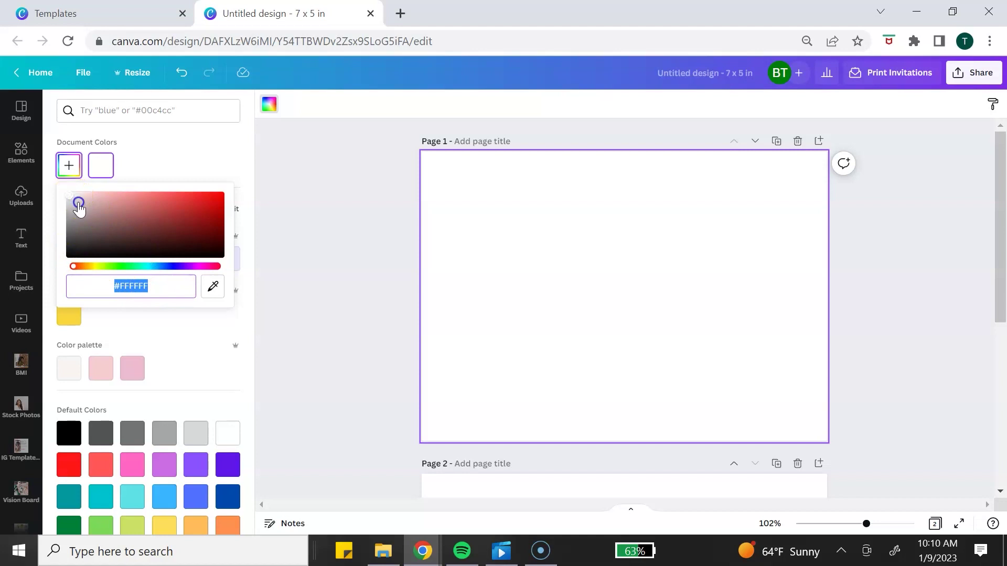
left_click(74, 207)
left_click(140, 369)
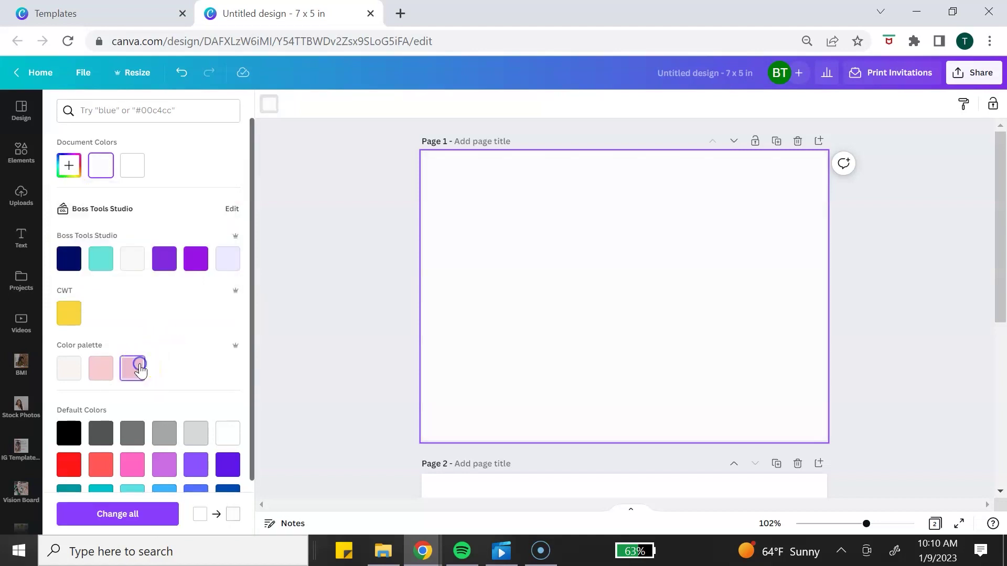
left_click(403, 225)
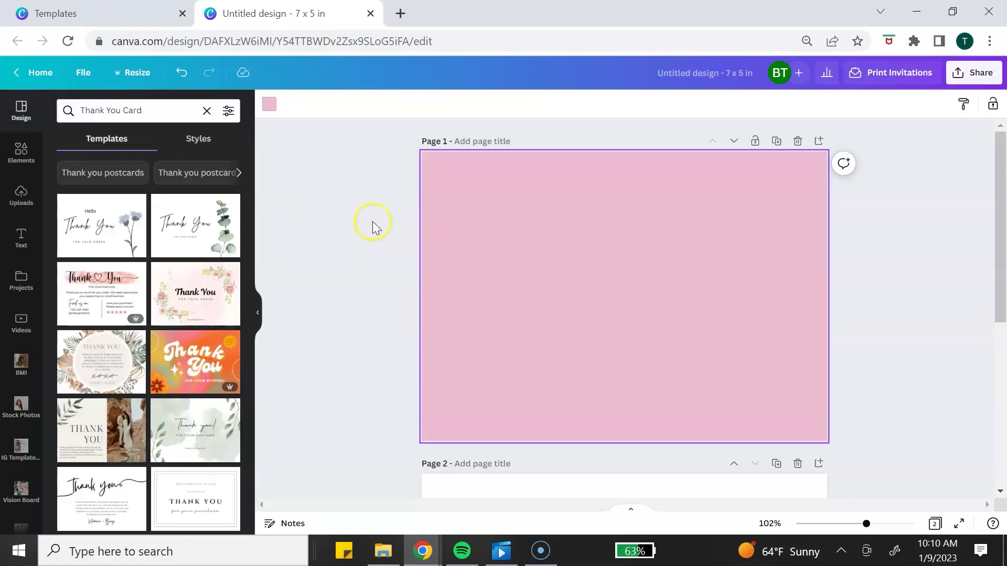
Add a subheading reading 'thank you' and color it white.
left_click(20, 247)
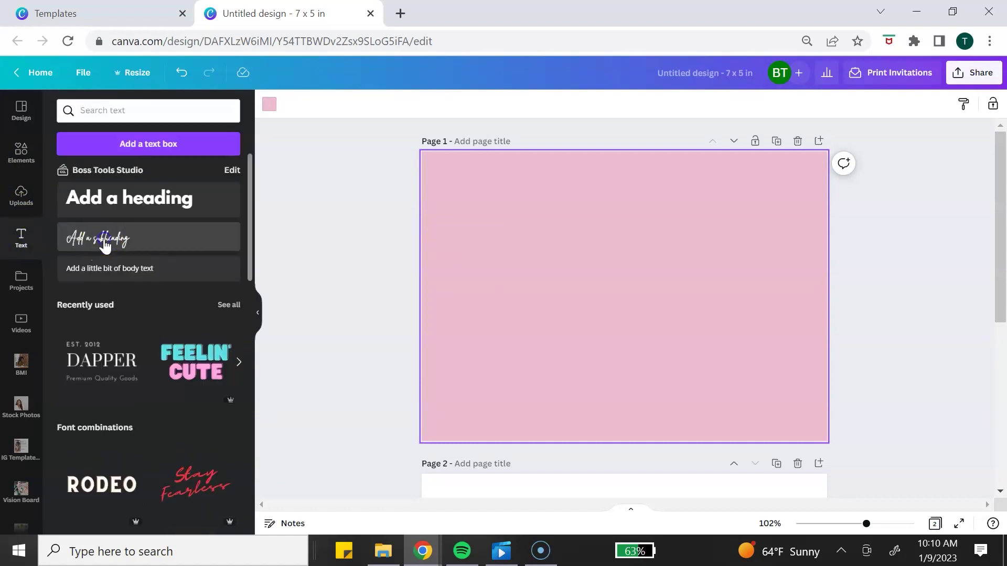
left_click(105, 244)
type("thank")
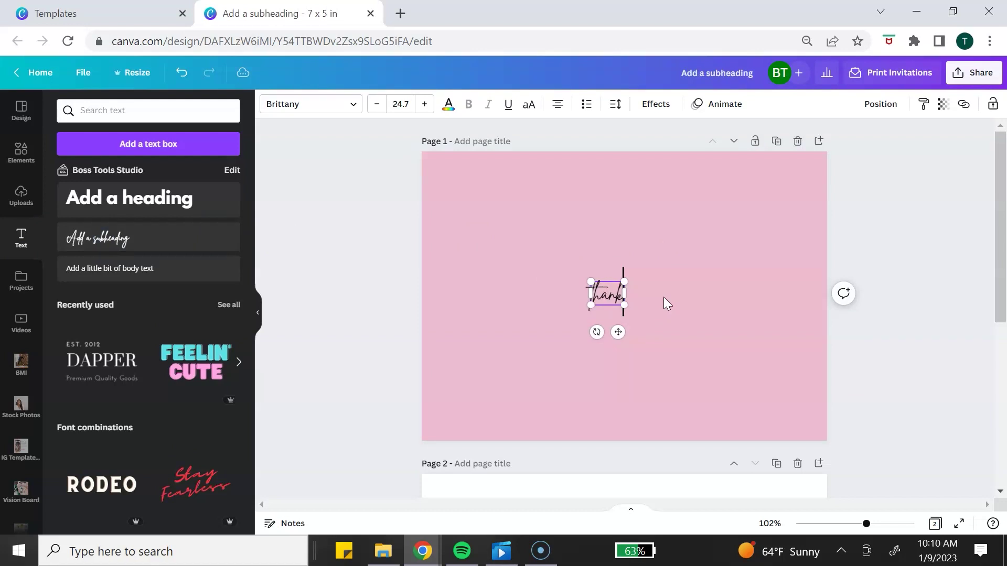
type(" you")
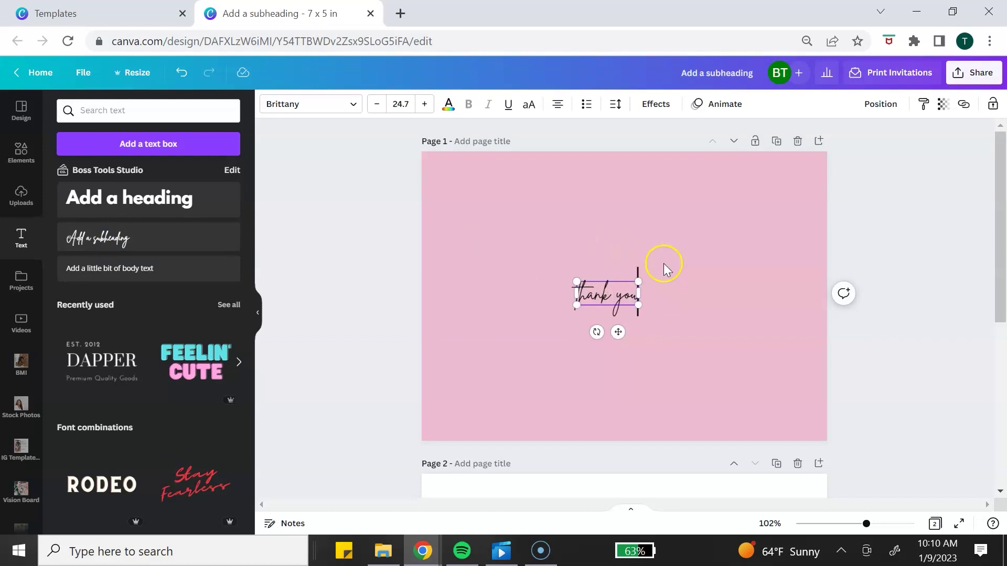
left_click(448, 109)
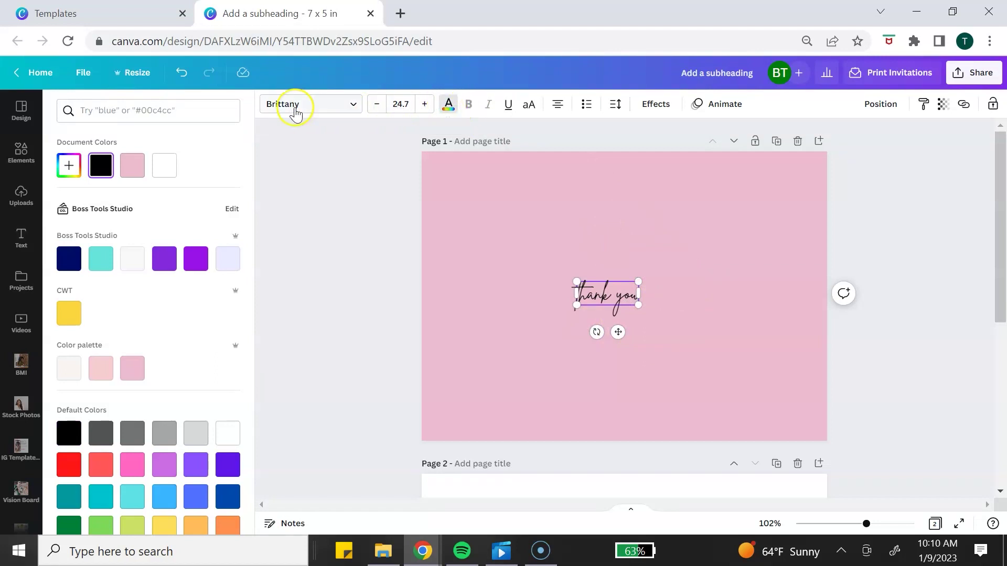
left_click(164, 166)
left_click(665, 284)
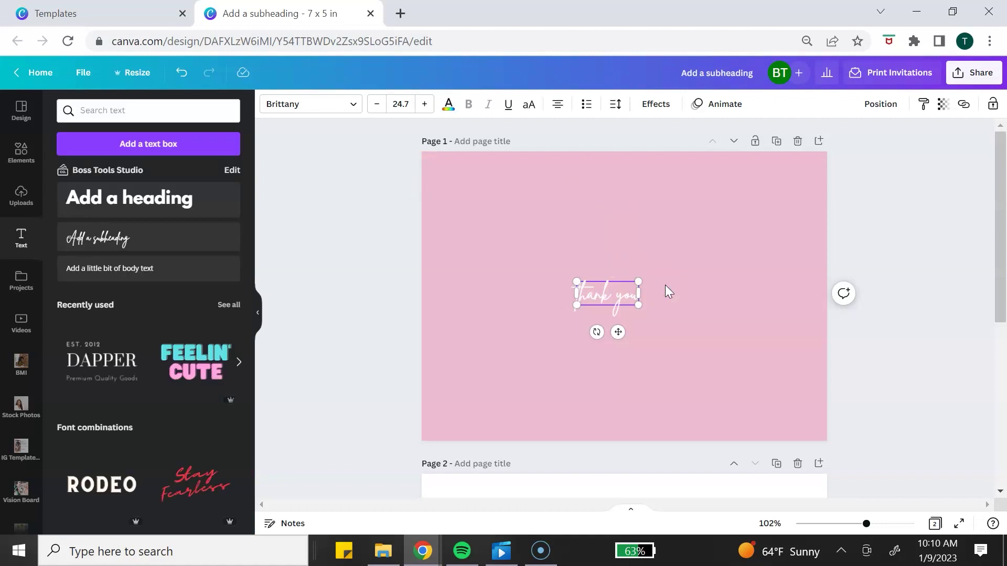
Enlarge the 'thank you' script to size 103 and center it horizontally on the page.
left_click_drag(638, 282, 683, 254)
left_click(425, 104)
left_click(425, 104)
left_click(425, 104)
left_click(424, 104)
left_click(425, 104)
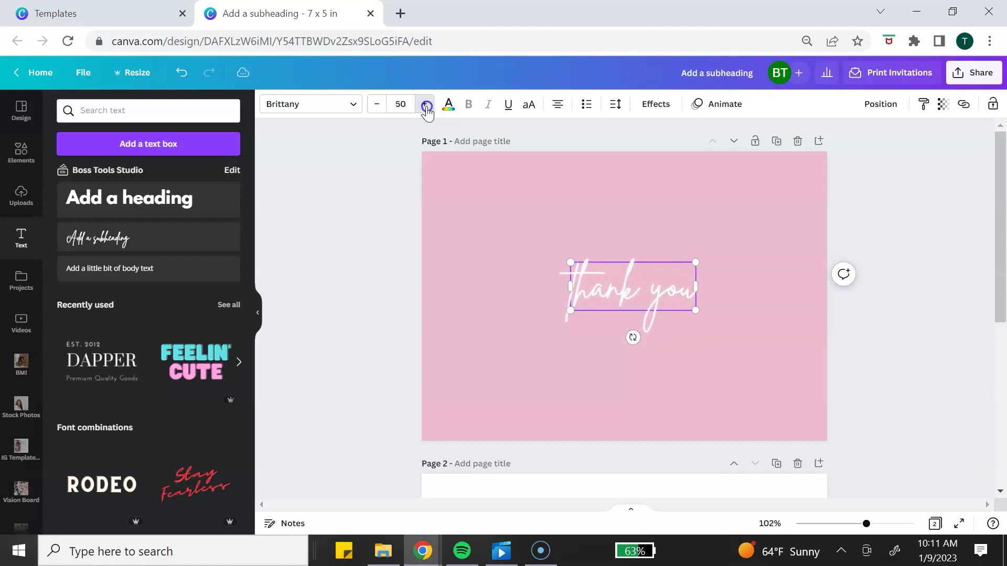
left_click(425, 103)
left_click(425, 104)
left_click(425, 104)
left_click(426, 105)
left_click(426, 104)
left_click(426, 104)
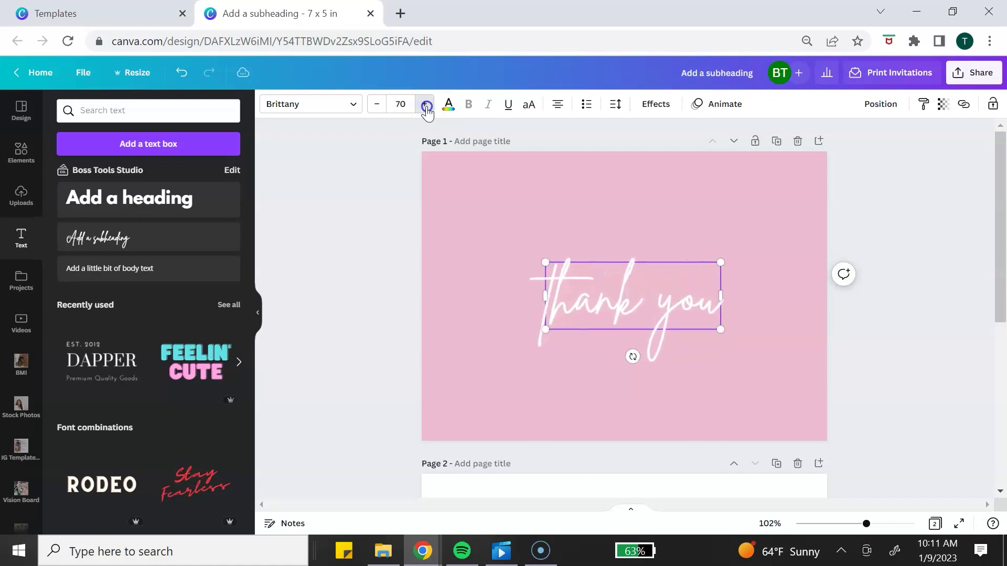
left_click(426, 104)
left_click(425, 104)
left_click(425, 104)
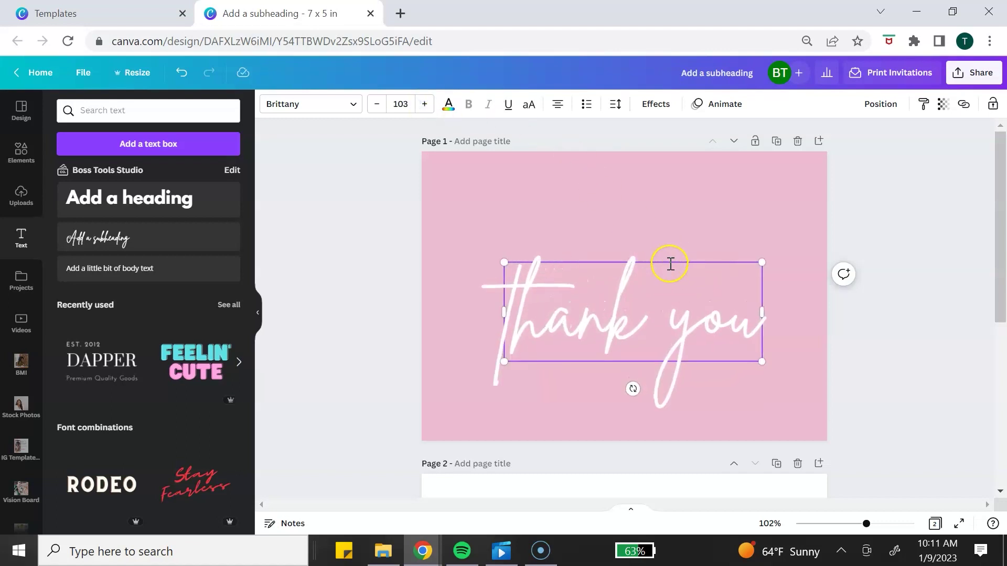
left_click_drag(670, 251, 668, 250)
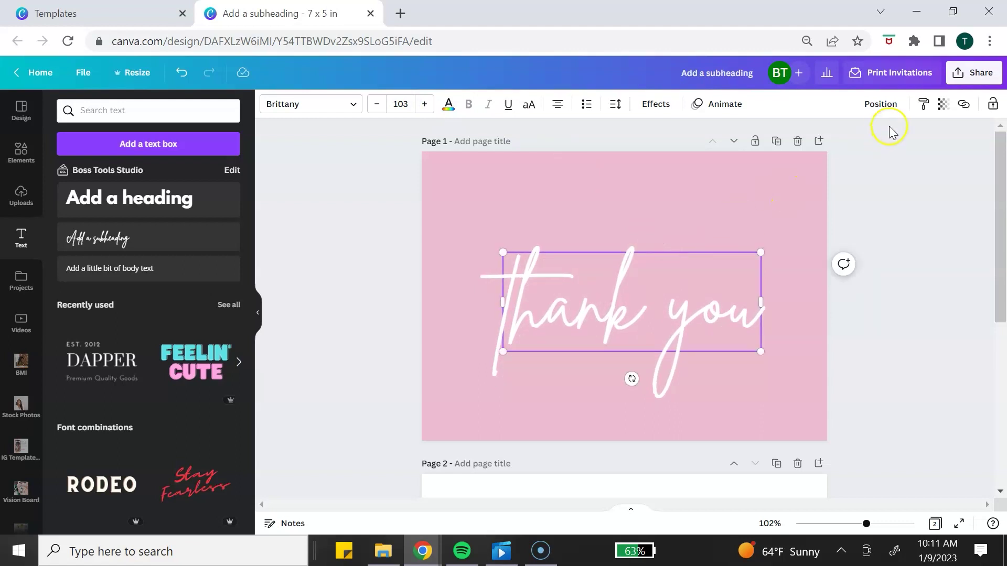
left_click(881, 104)
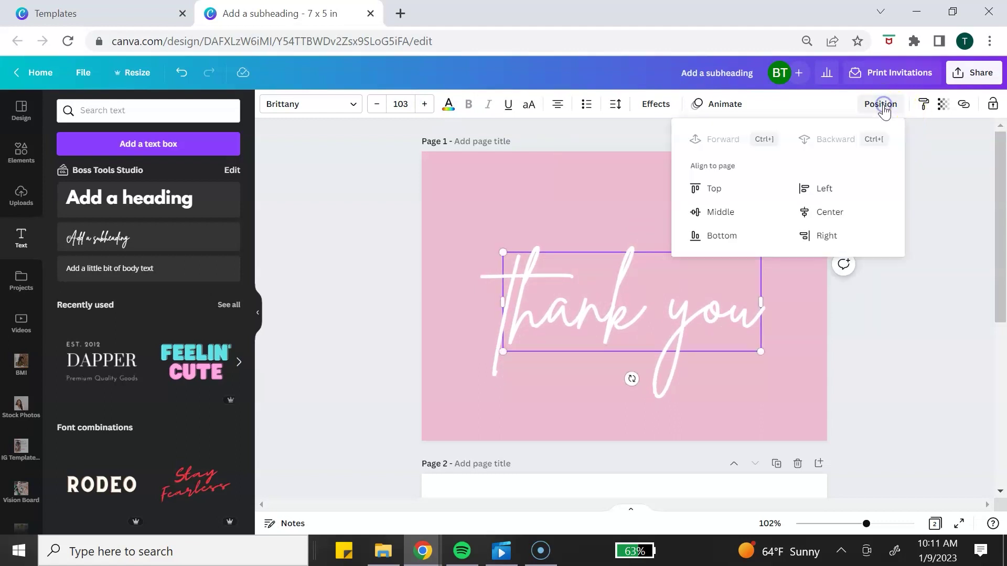
left_click(839, 211)
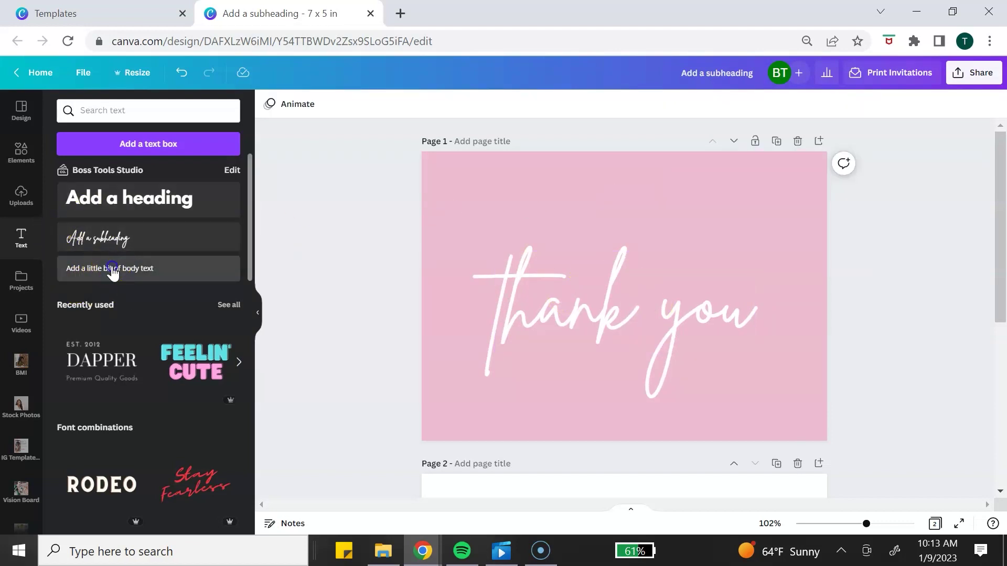
Add a body text line 'FOR YOUR PURCHASE' and move it below 'thank you'.
left_click(112, 271)
left_click(576, 293)
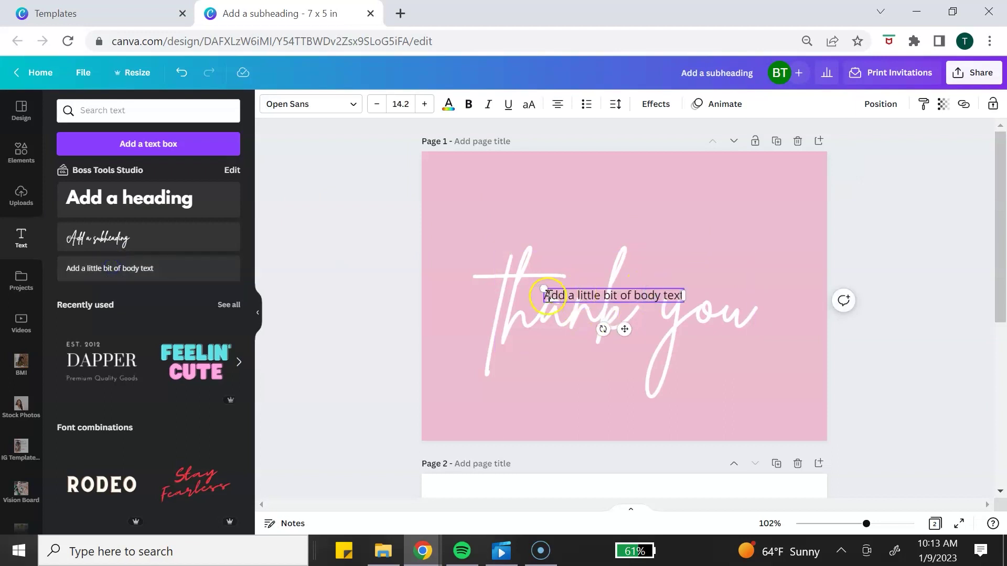
left_click_drag(547, 295, 688, 295)
type("FOR YOUR F")
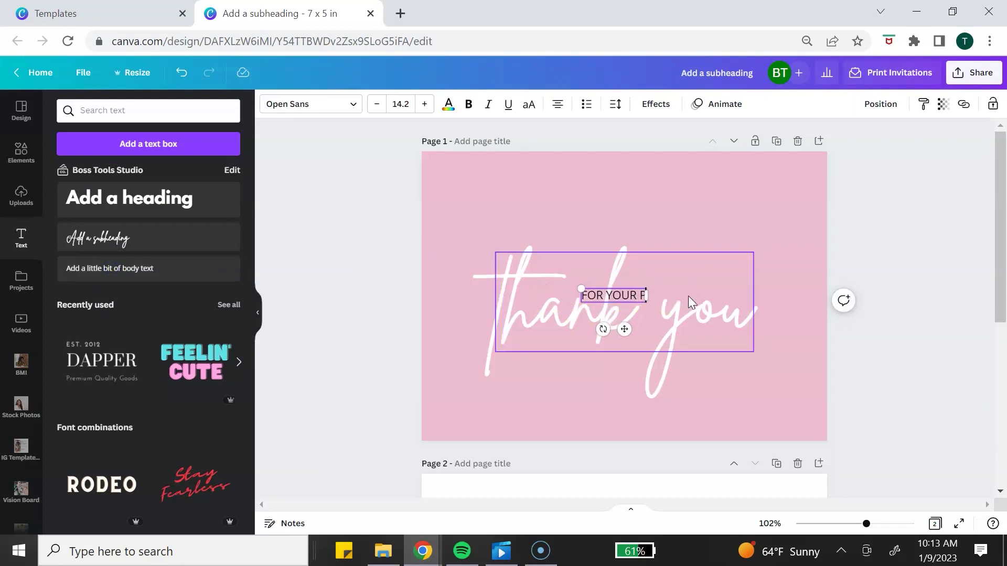
type("URCHASE")
left_click_drag(623, 328, 619, 375)
Widen the letter spacing of 'FOR YOUR PURCHASE' and center it horizontally.
left_click(615, 104)
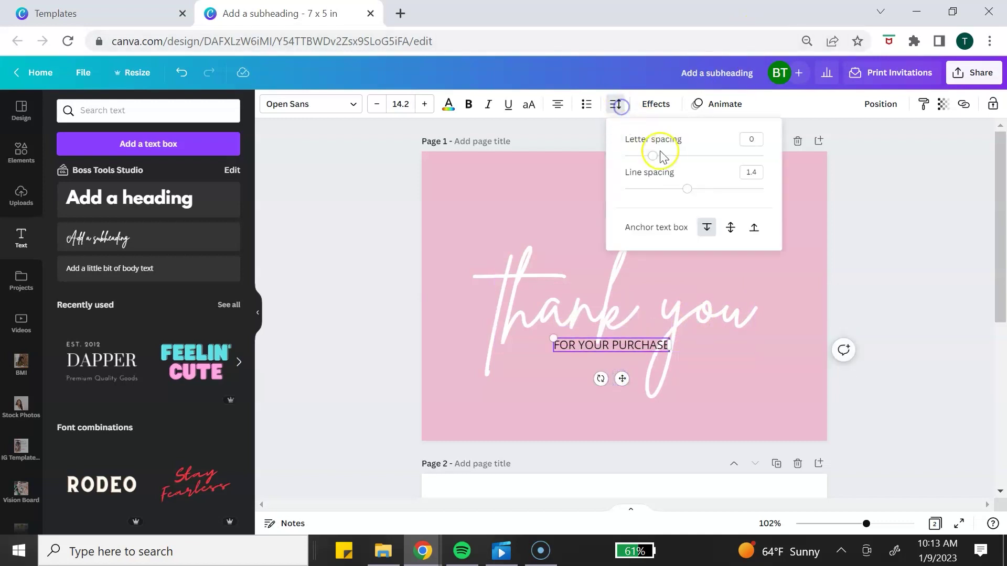
left_click_drag(652, 156, 665, 156)
left_click(649, 350)
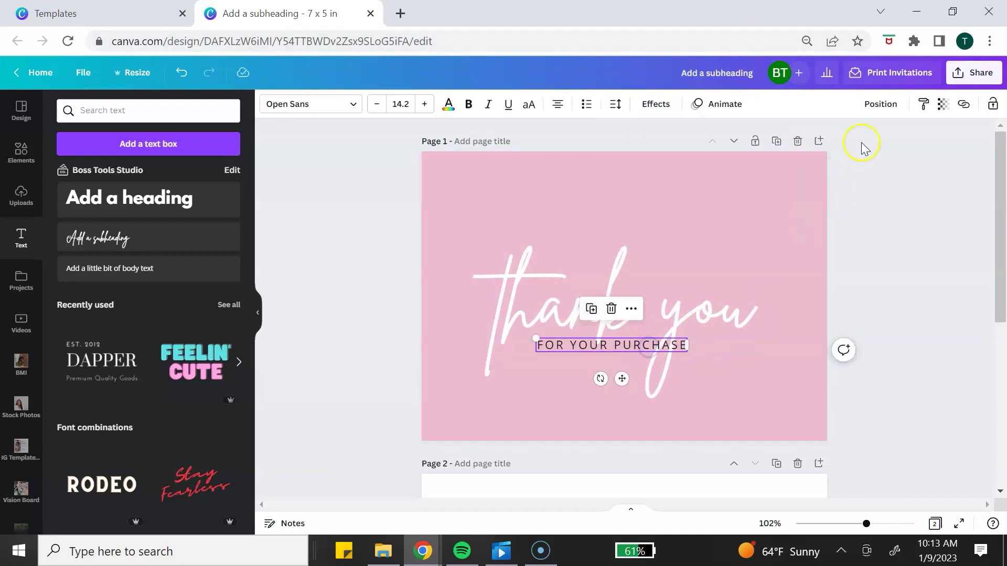
left_click(879, 107)
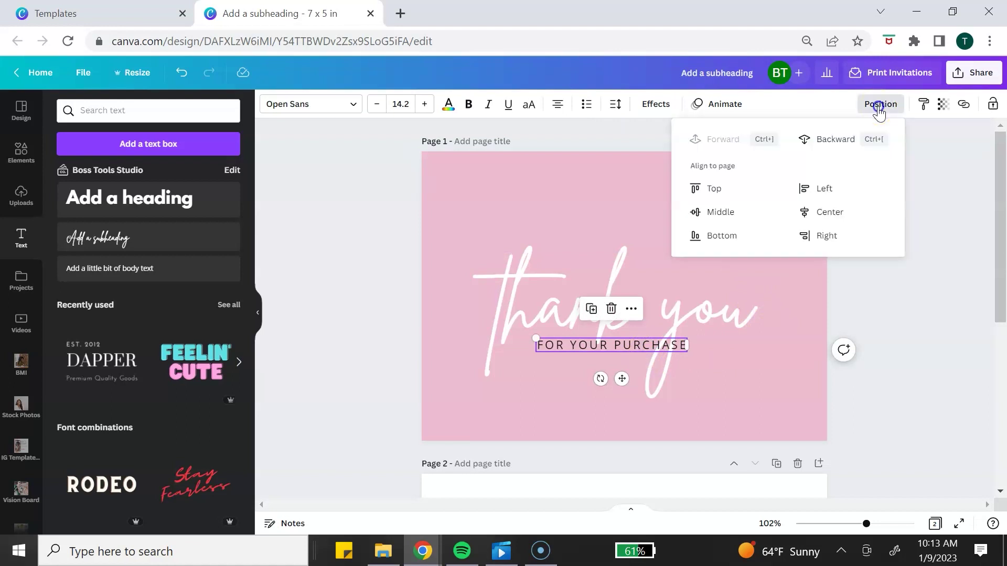
left_click(845, 214)
left_click(821, 367)
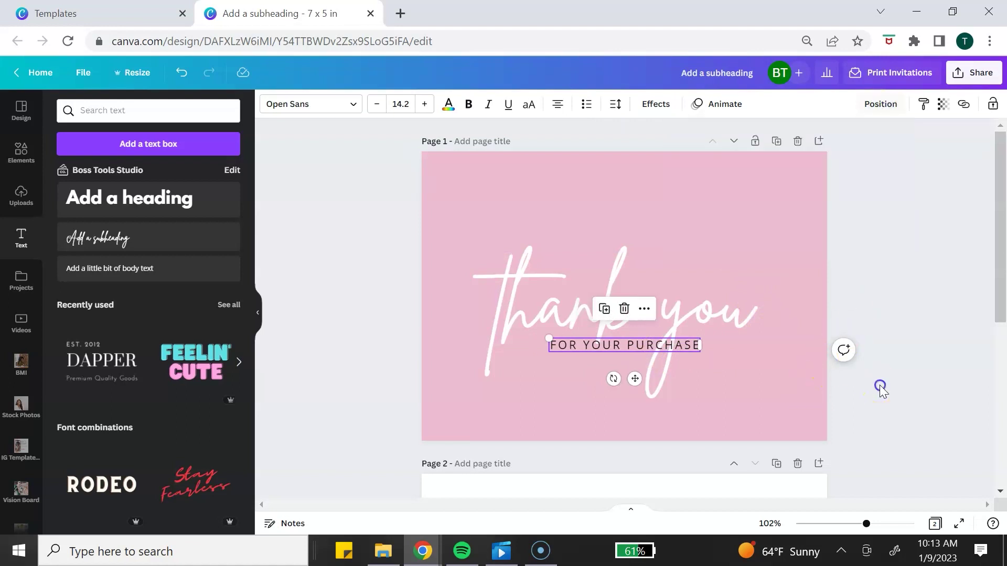
left_click(880, 385)
scroll(881, 357, "down", 2)
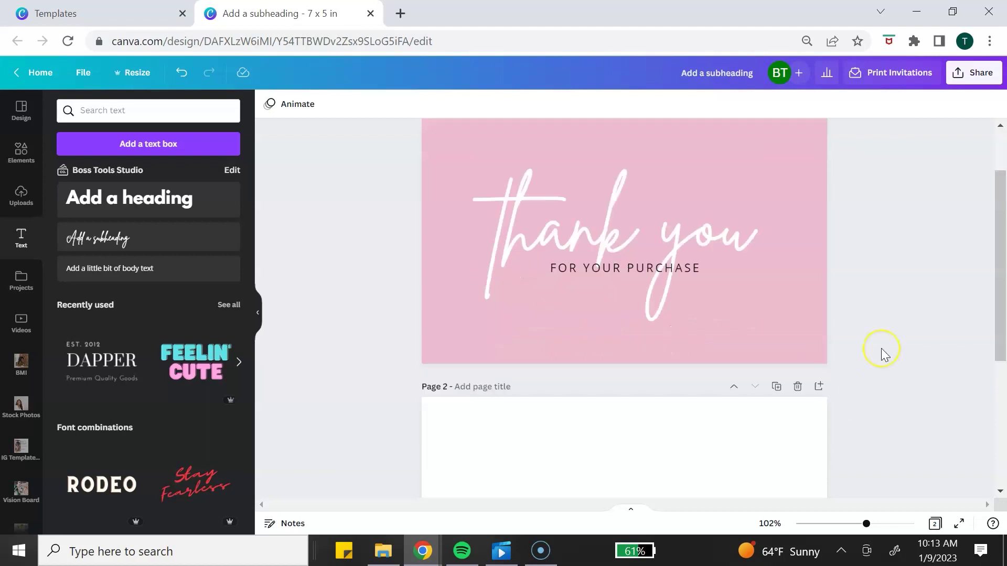
scroll(881, 341, "up", 2)
scroll(883, 341, "down", 2)
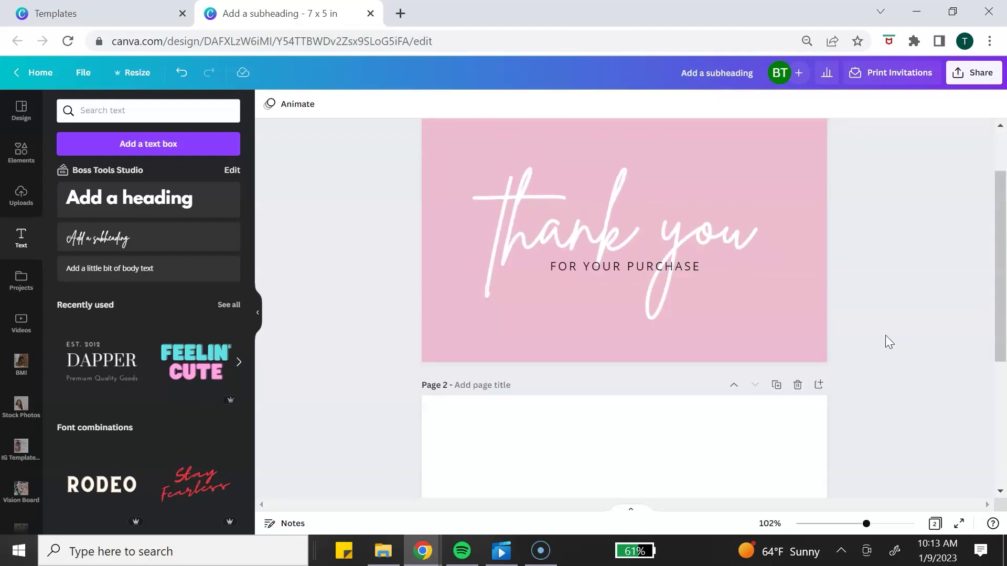
Copy the 'thank you' lettering and paste it onto page 2.
left_click(804, 207)
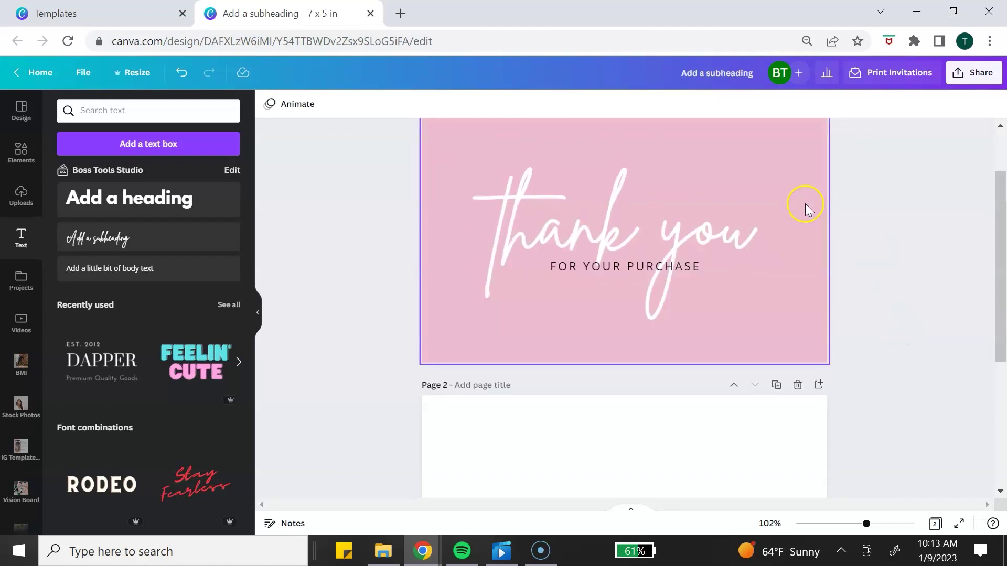
right_click(714, 221)
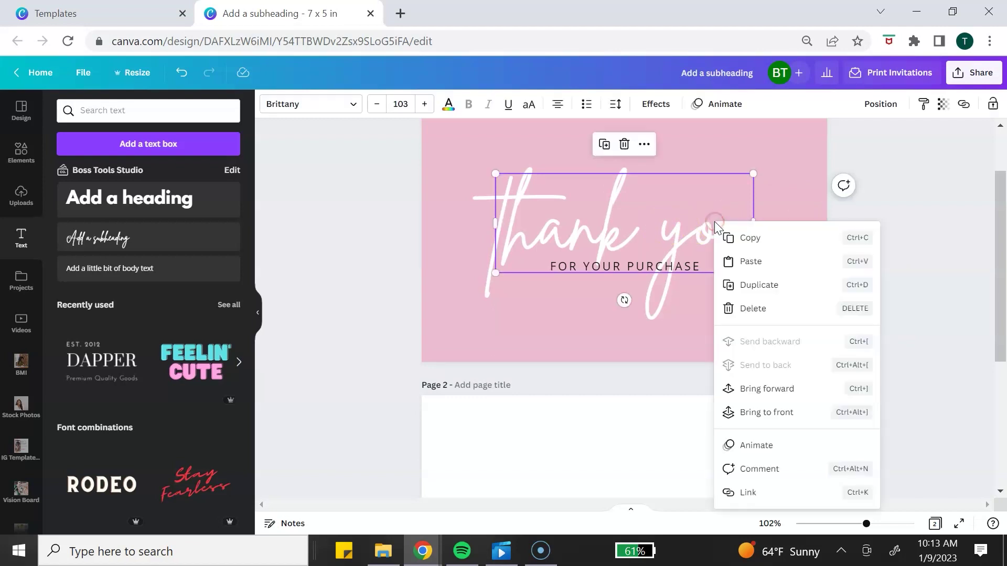
left_click(728, 236)
scroll(734, 239, "down", 4)
right_click(671, 206)
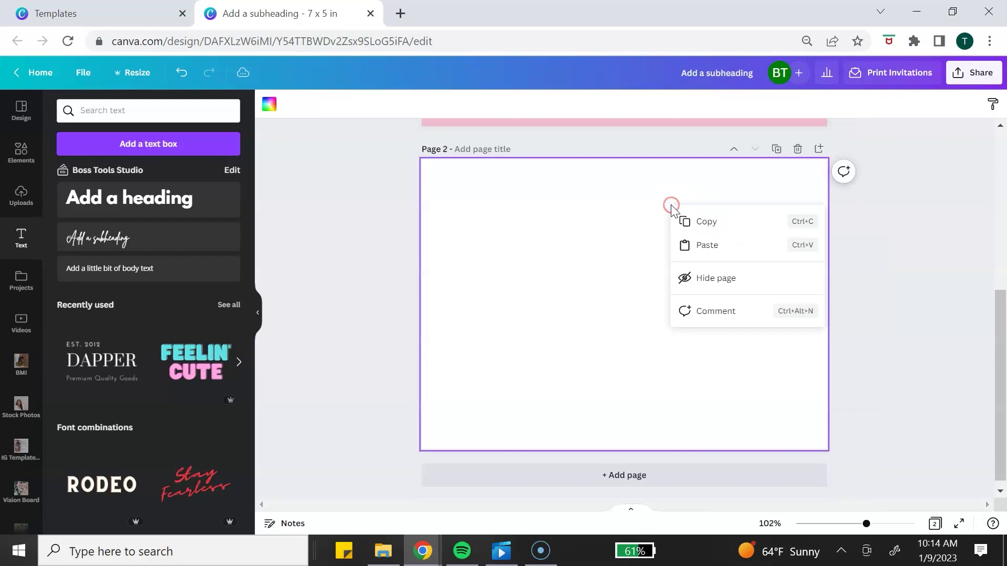
left_click(710, 250)
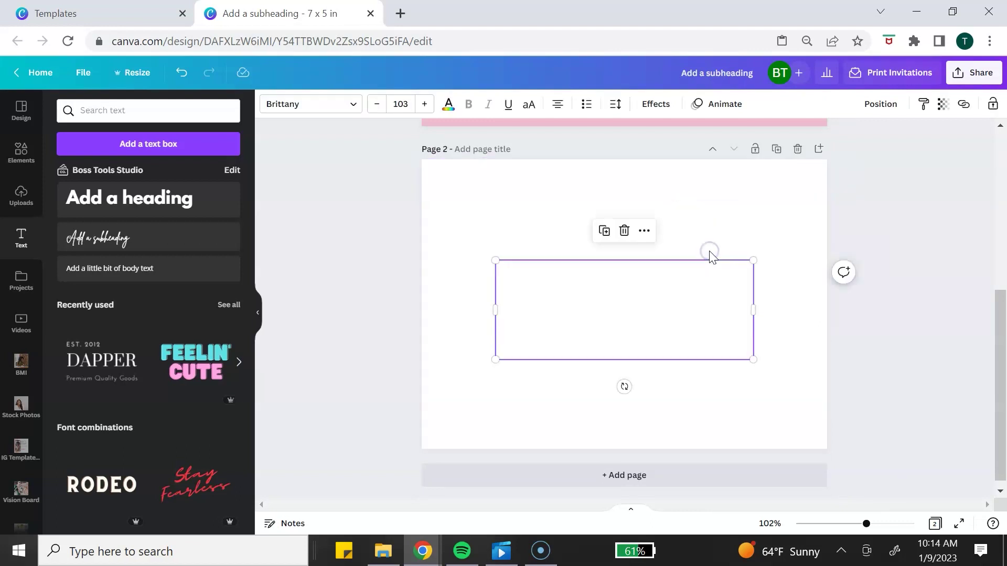
Make the copy pink, shrink it to 70.7 near the top, and add a body text box.
left_click(631, 275)
left_click(449, 107)
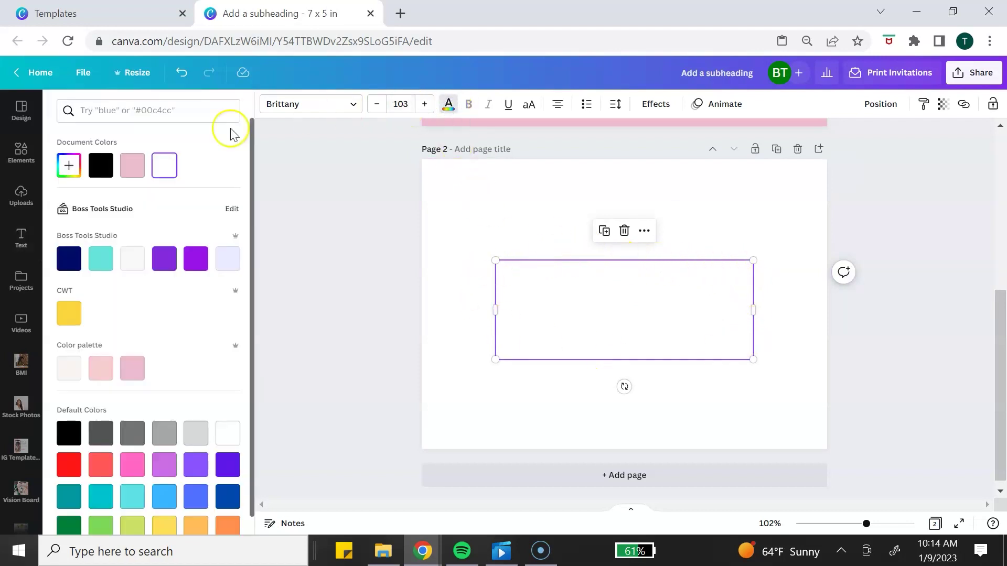
left_click(134, 168)
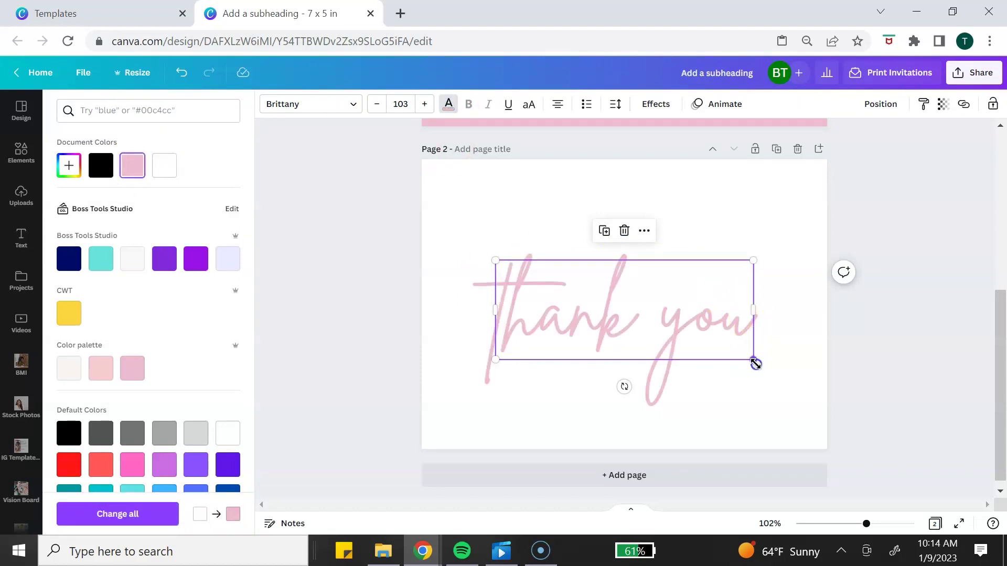
left_click_drag(755, 362, 674, 330)
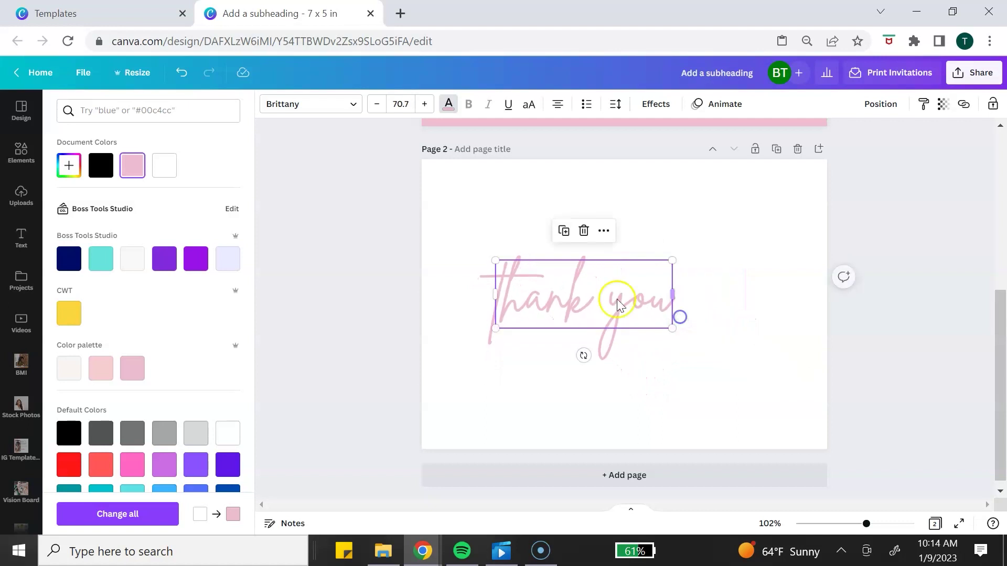
left_click_drag(619, 295, 639, 210)
left_click(741, 268)
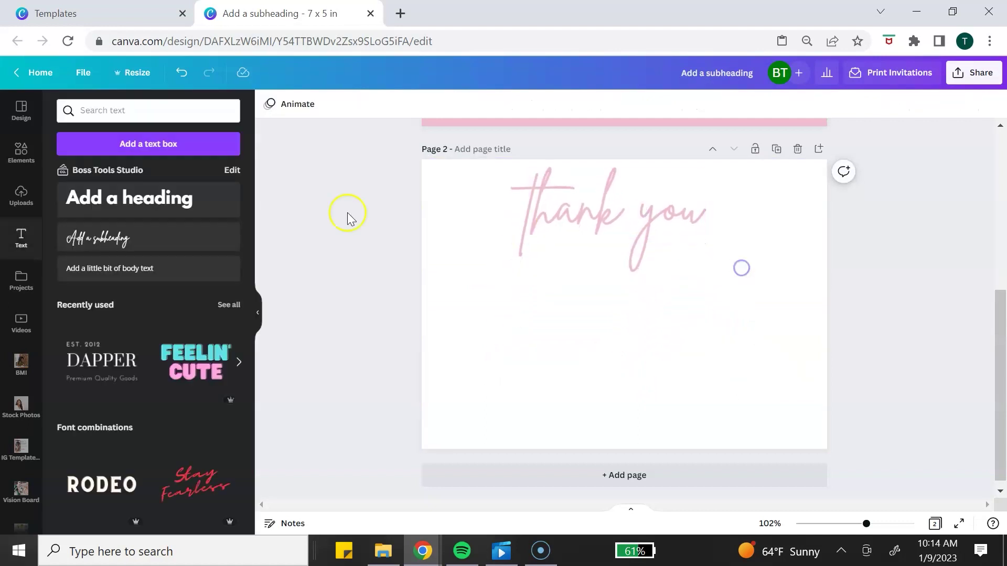
left_click(18, 238)
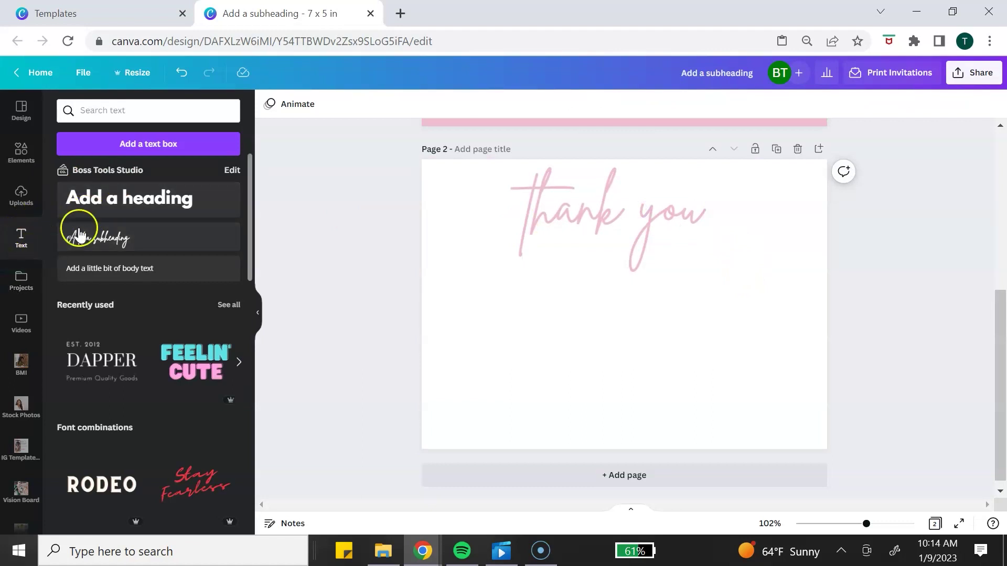
left_click(82, 278)
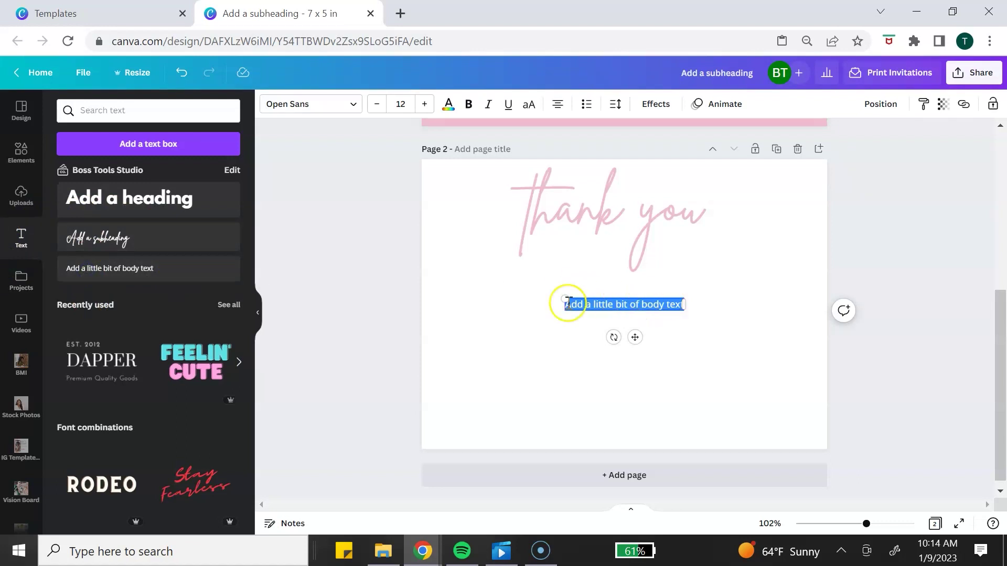
Enter the loyal-customer thank-you message at size 16.7, two lines under 'thank you'.
left_click_drag(566, 300, 506, 291)
type("Thank you for being a loyal cus")
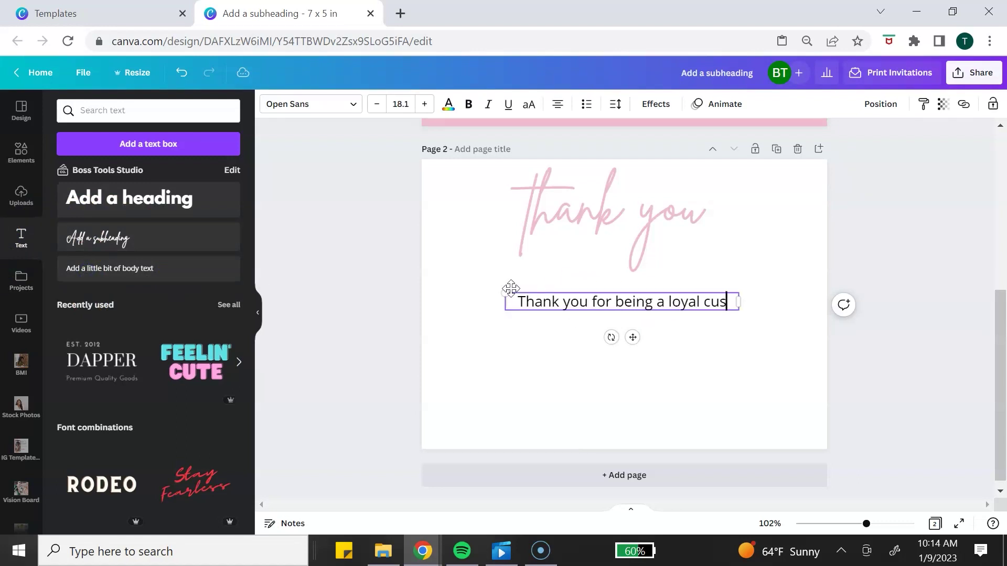
type("tomer. Here's tha")
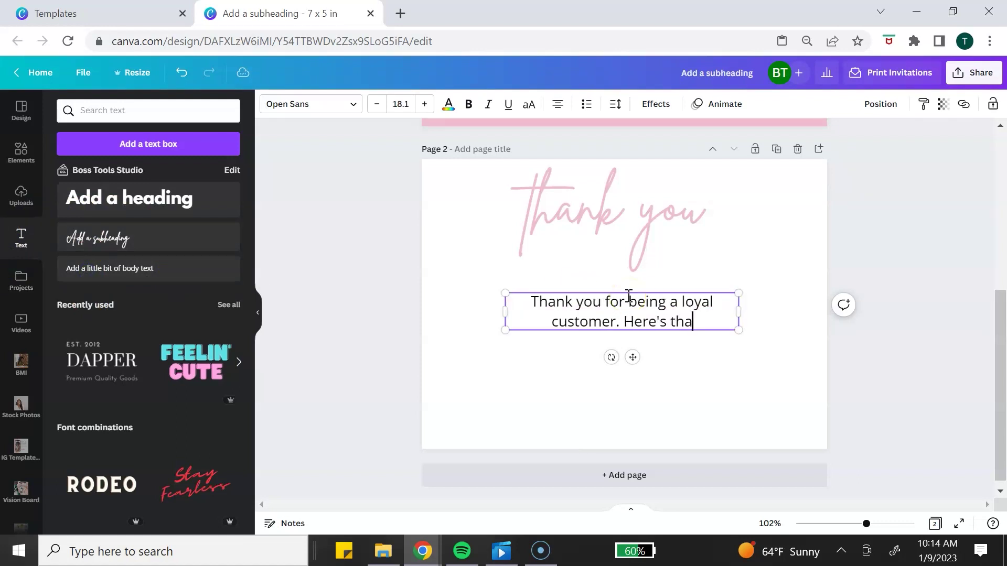
key("BackSpace")
key("BackSpace")
key("BackSpace")
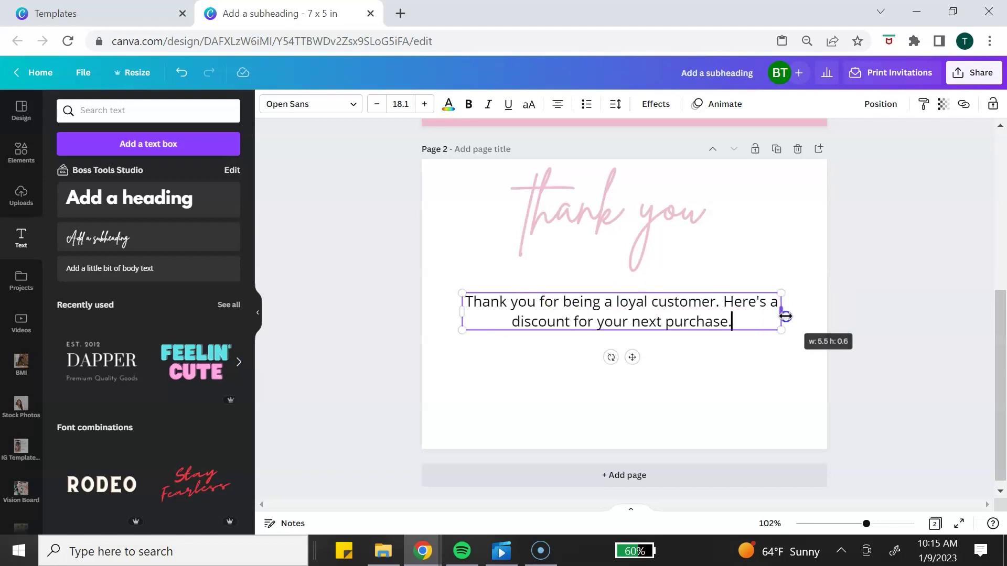
left_click_drag(782, 314, 782, 315)
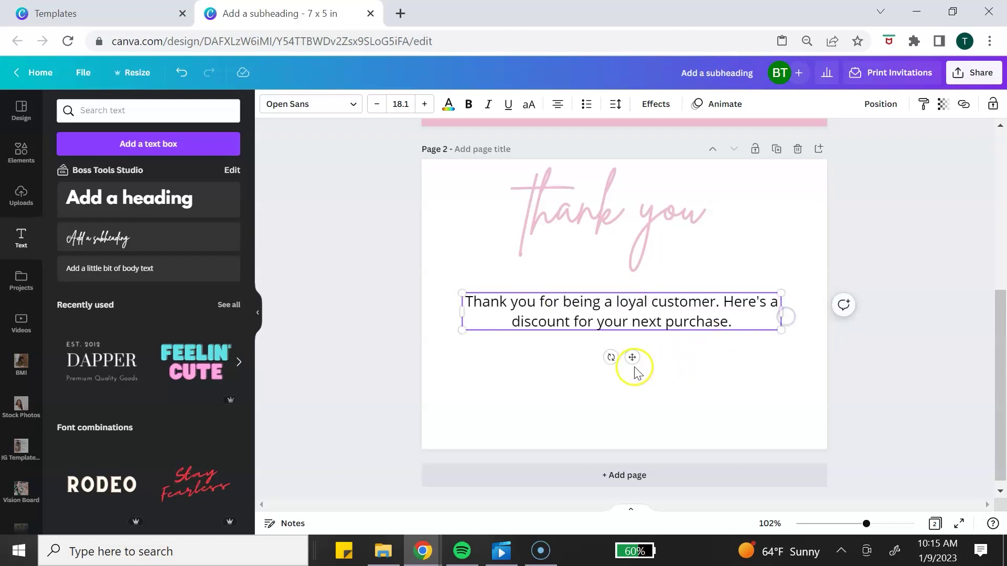
left_click_drag(634, 358, 645, 332)
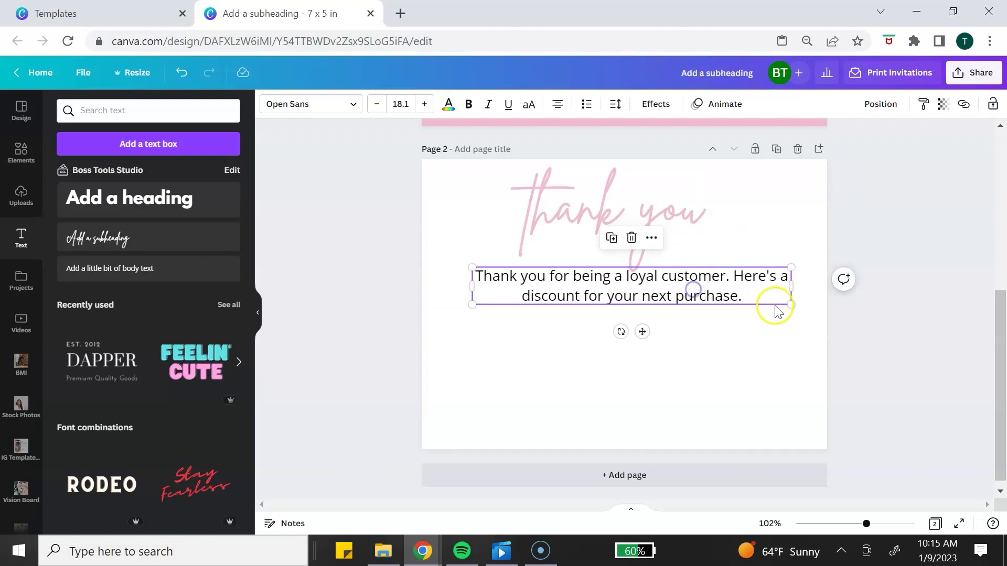
left_click_drag(789, 304, 762, 303)
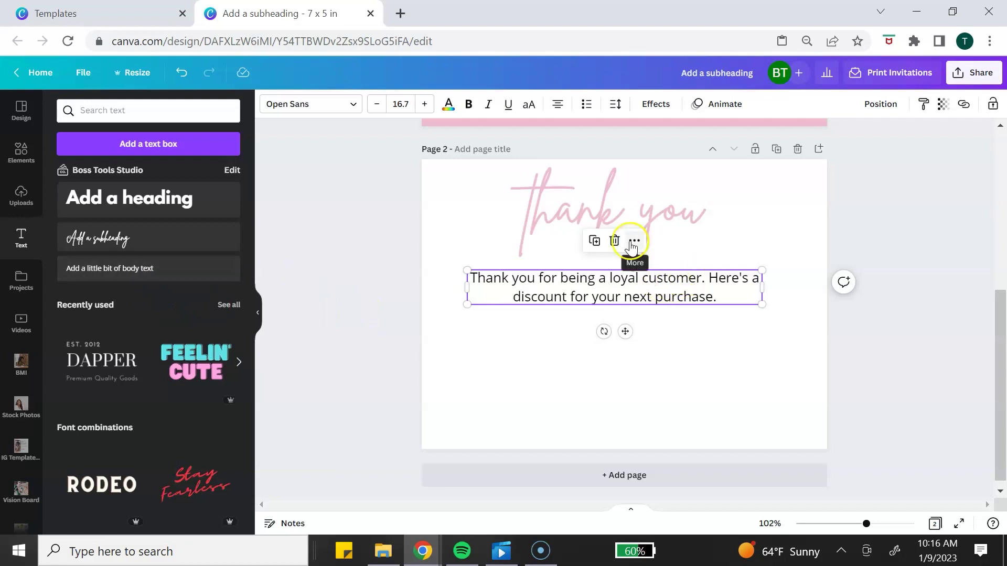
Duplicate it as 'Discount Code: THANKS15' with THANKS15 bold, placed below the message.
left_click(593, 246)
triple_click(478, 329)
type("Discount Co")
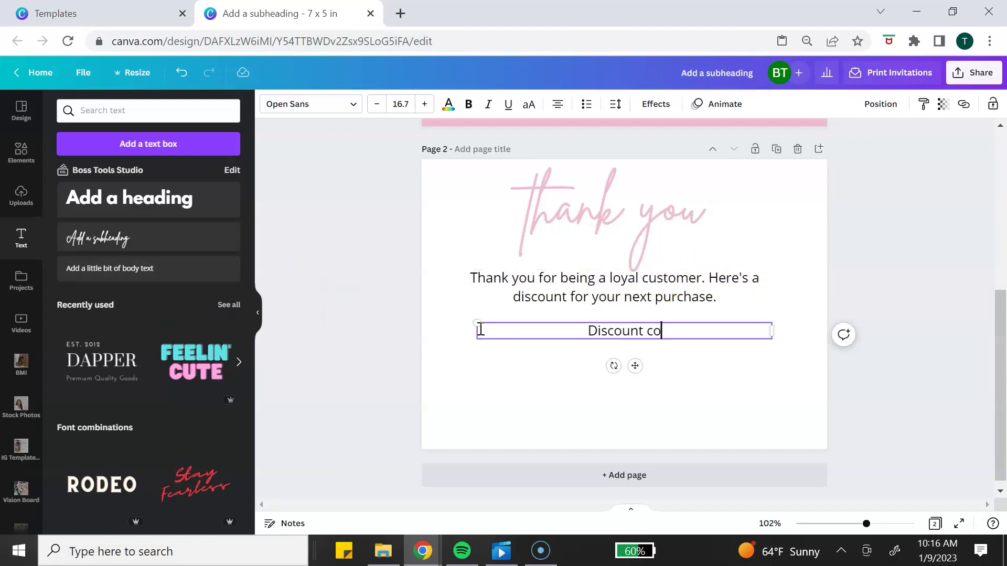
type("de: THANKS15")
double_click(716, 331)
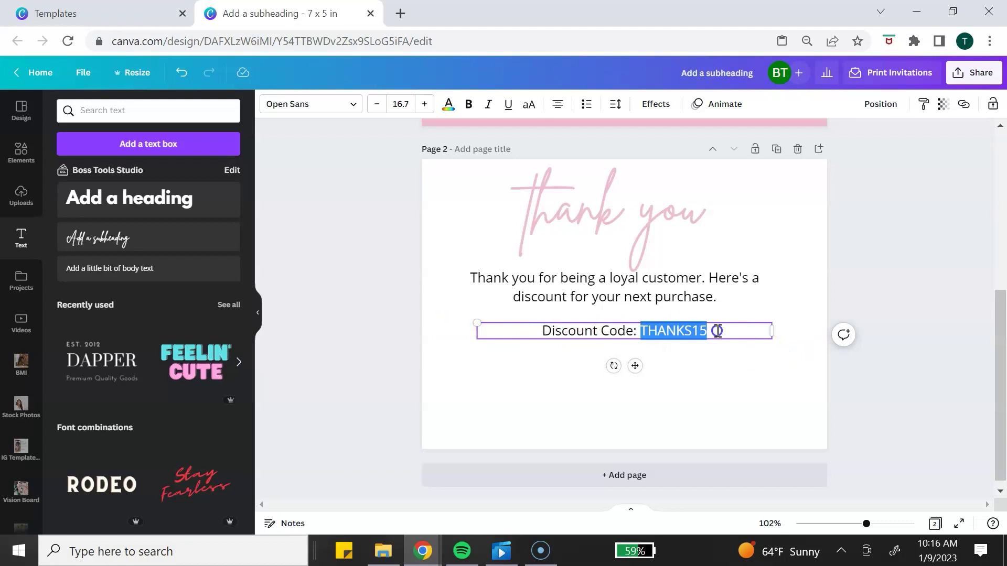
left_click(468, 104)
left_click_drag(716, 331, 704, 320)
left_click(800, 369)
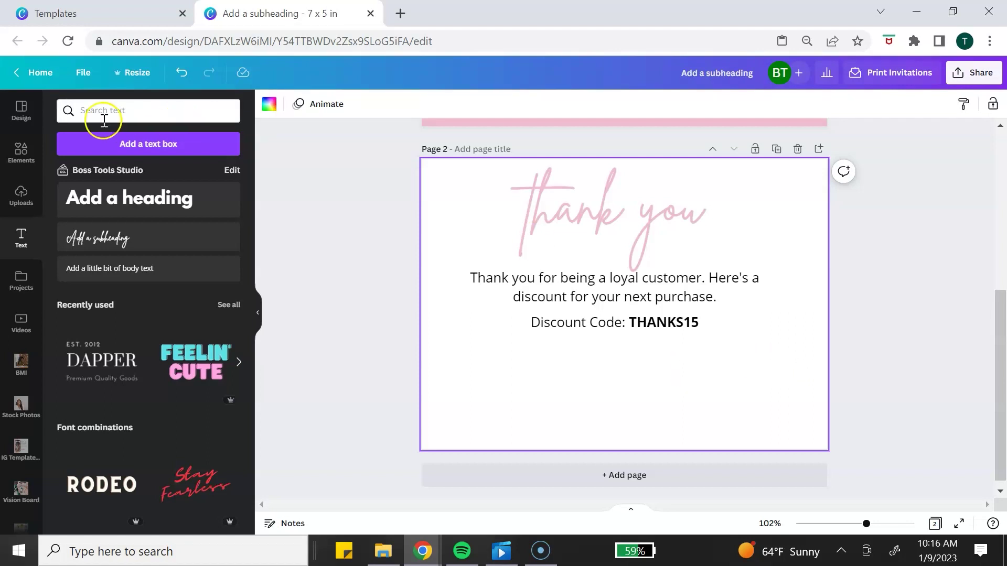
Search Elements graphics for Instagram and place the social icons below the discount code.
left_click(21, 153)
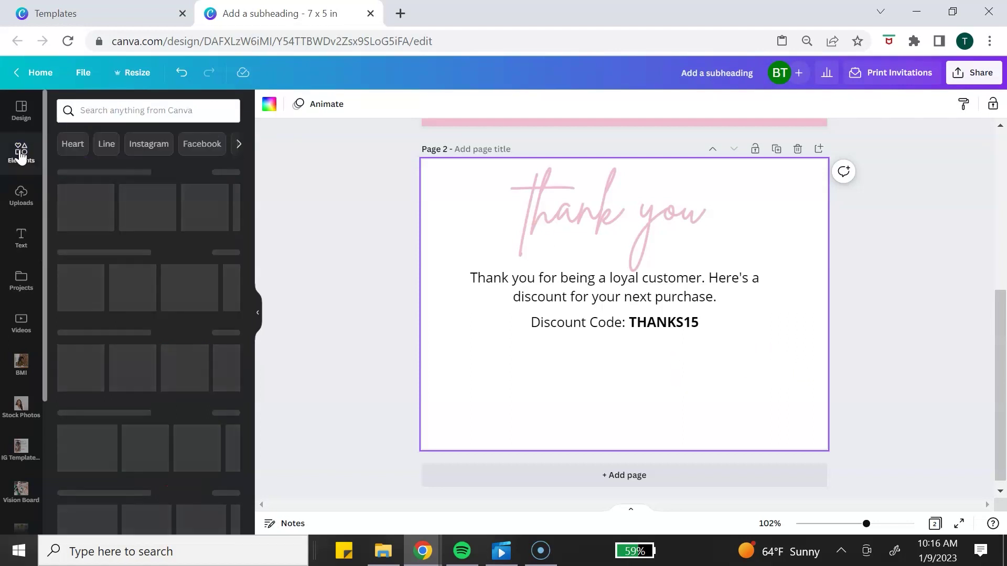
left_click(124, 111)
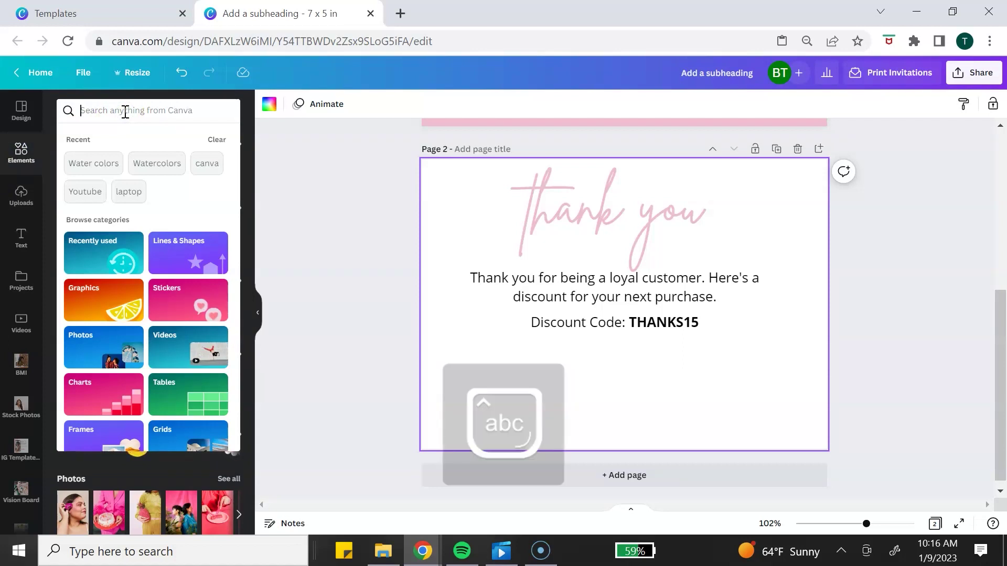
type("Instagram")
key("Return")
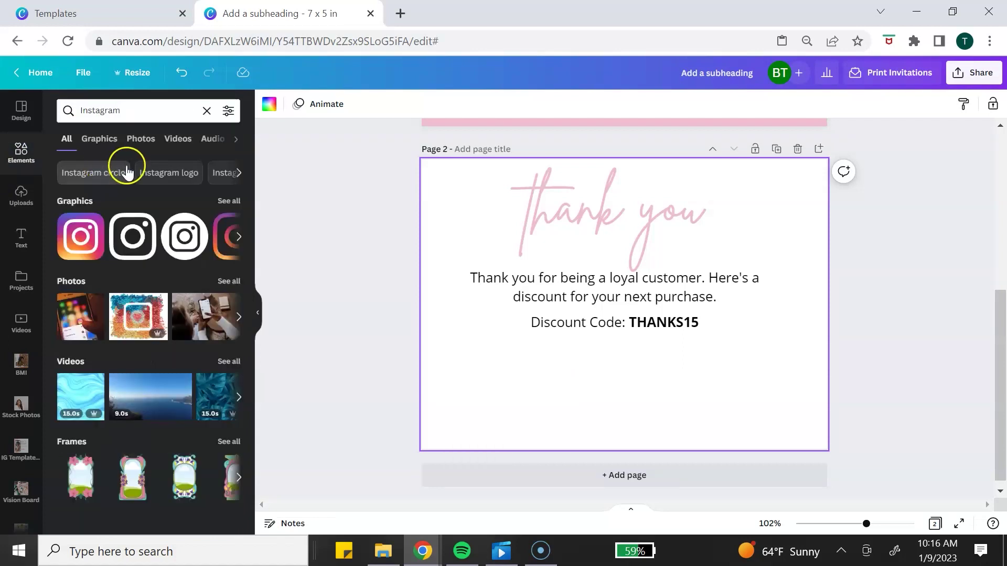
left_click(113, 140)
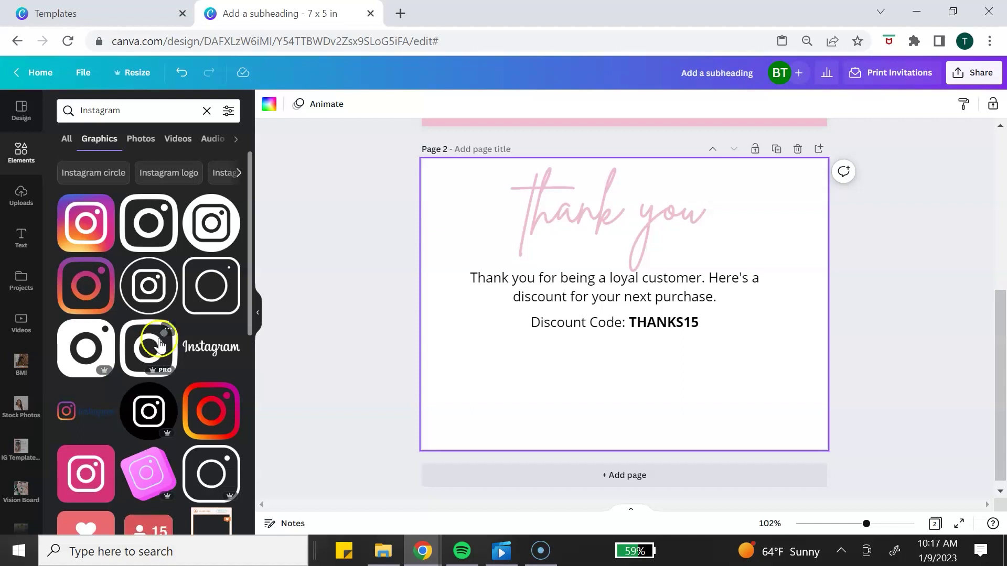
left_click_drag(162, 242, 534, 371)
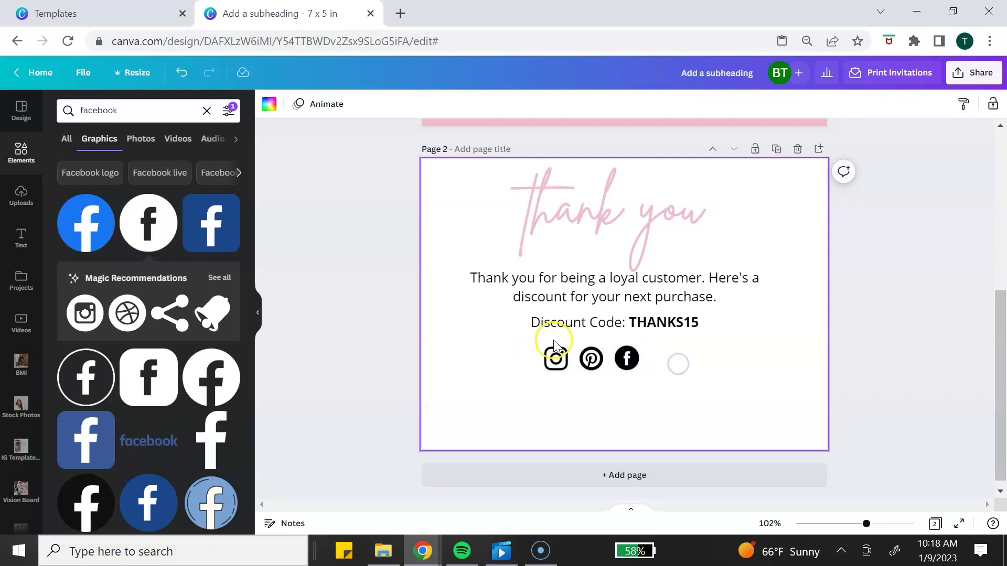
left_click(554, 345)
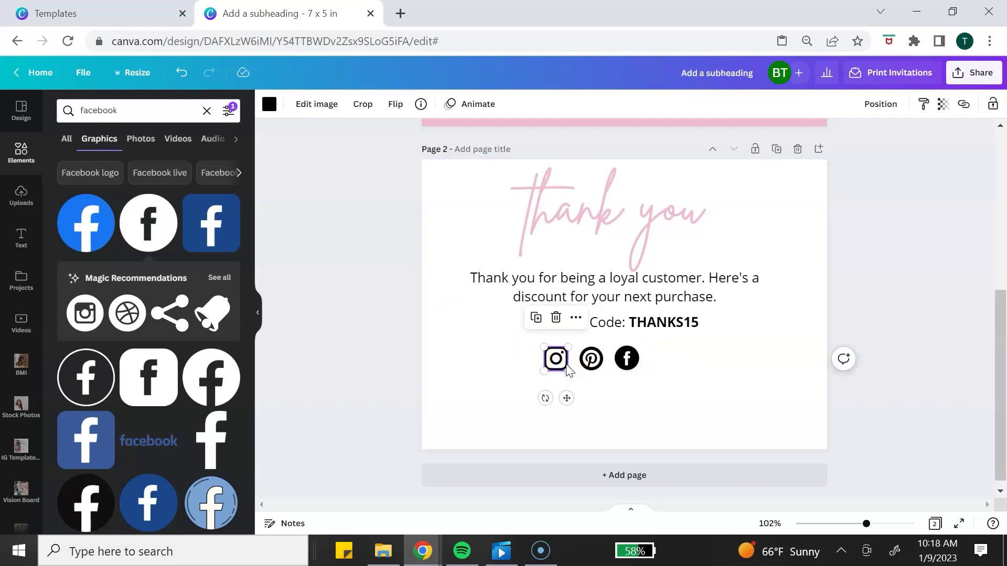
left_click(566, 367)
Recolor the social icons with the pink palette swatch.
left_click(269, 104)
left_click(136, 370)
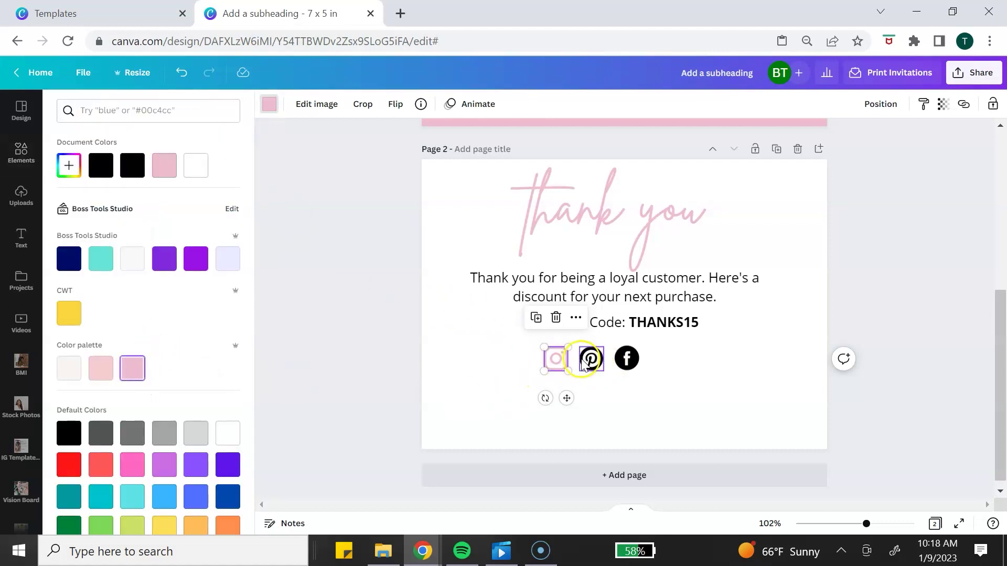
left_click(135, 366)
left_click(736, 365)
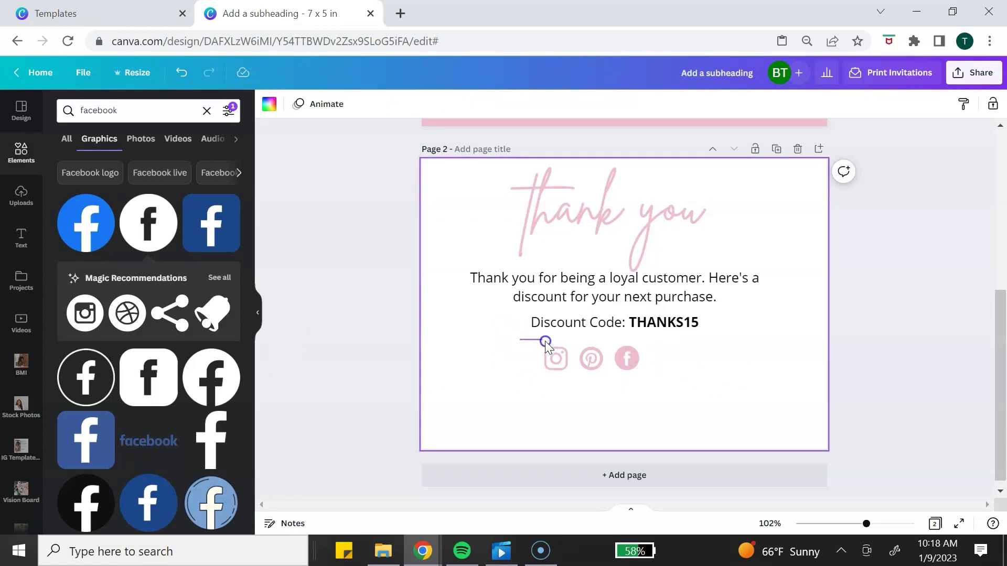
Group the three social icons and center the group horizontally on page 2.
left_click_drag(545, 342, 677, 391)
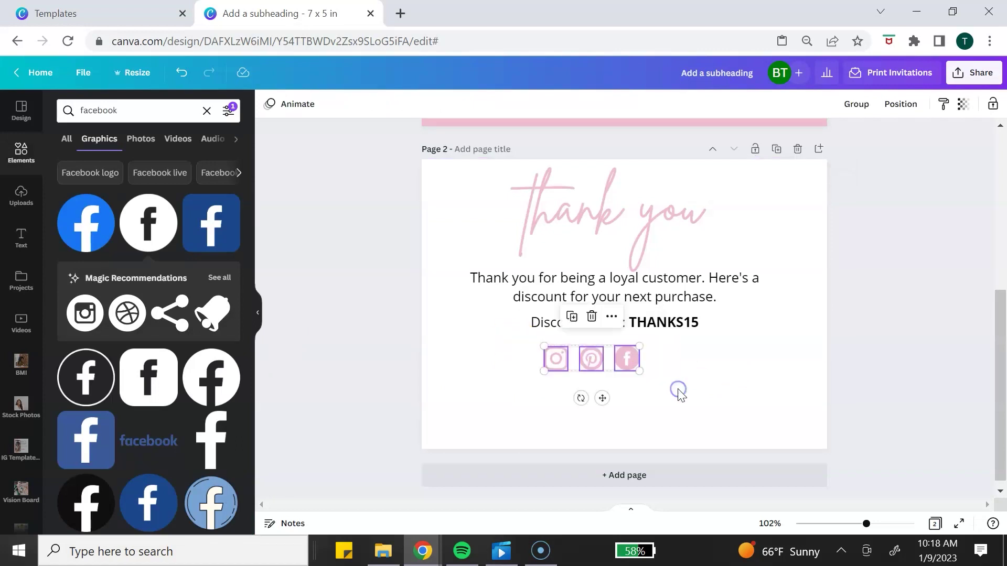
left_click(898, 108)
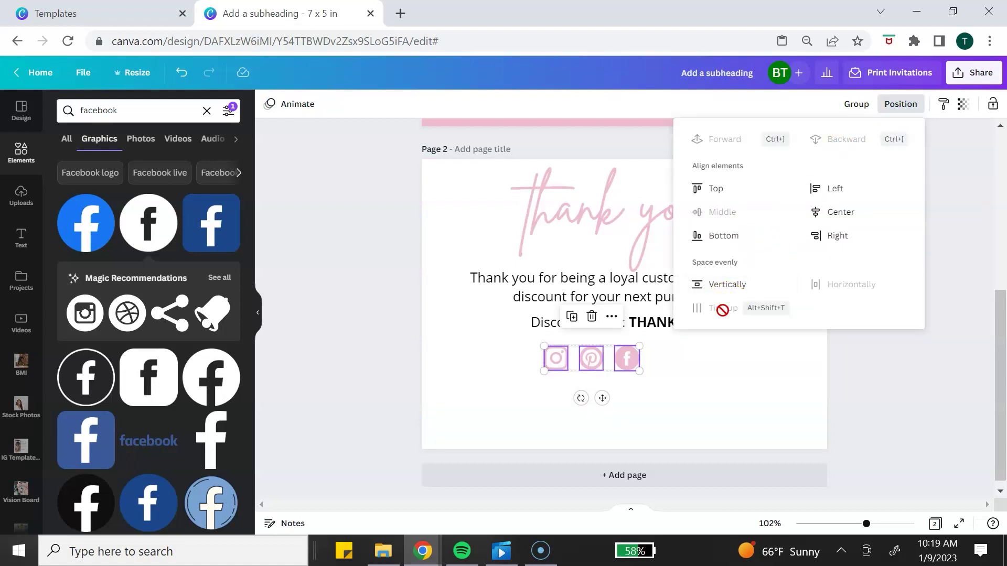
left_click(856, 104)
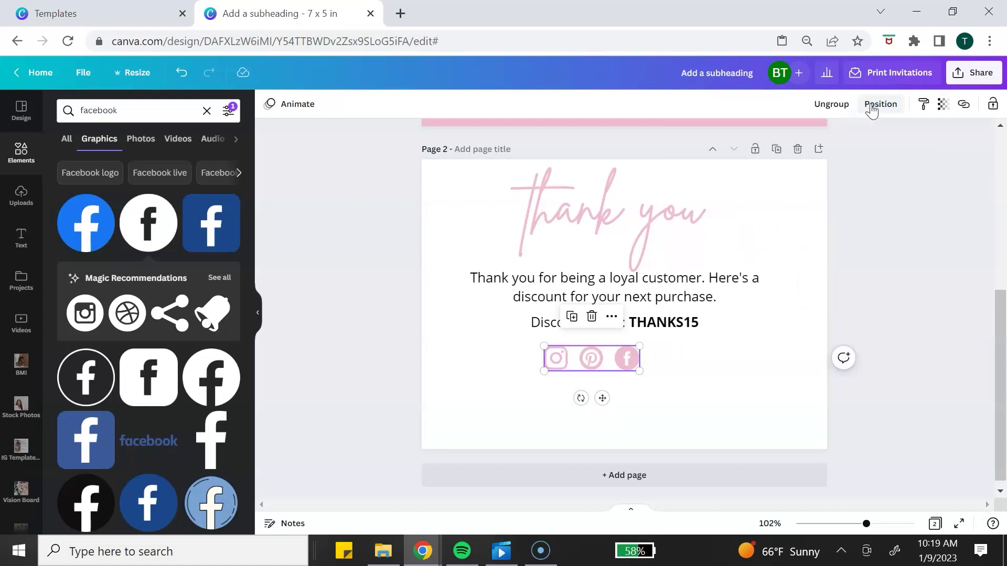
left_click(881, 104)
left_click(844, 213)
left_click(779, 352)
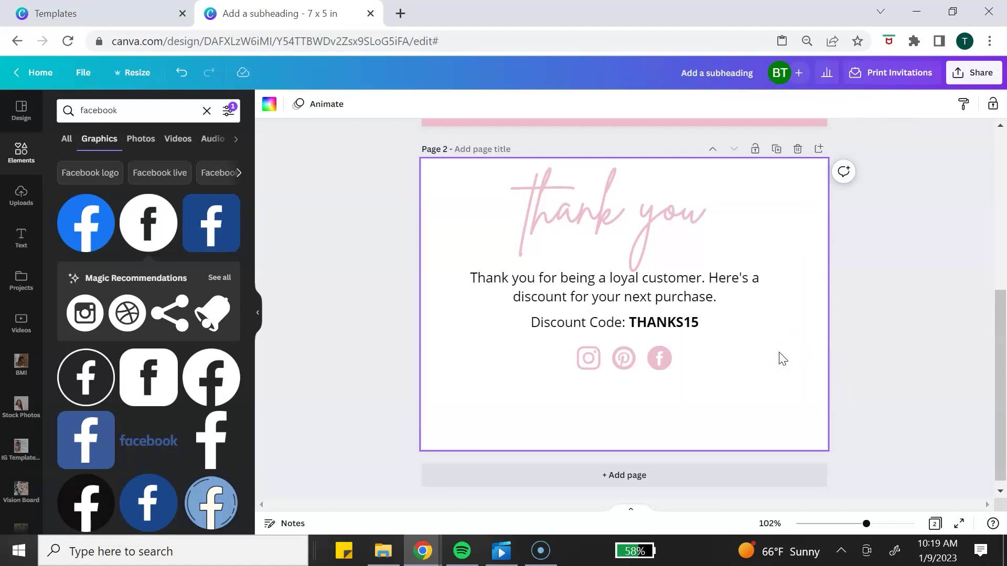
left_click(700, 269)
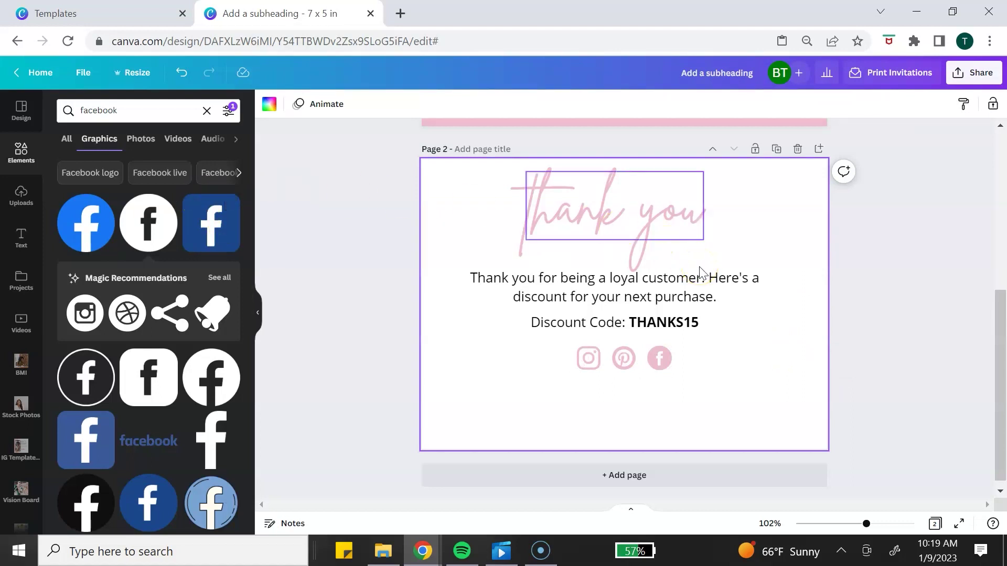
Add a script subheading beneath the social icons for the 'Follow Us' line.
left_click(21, 237)
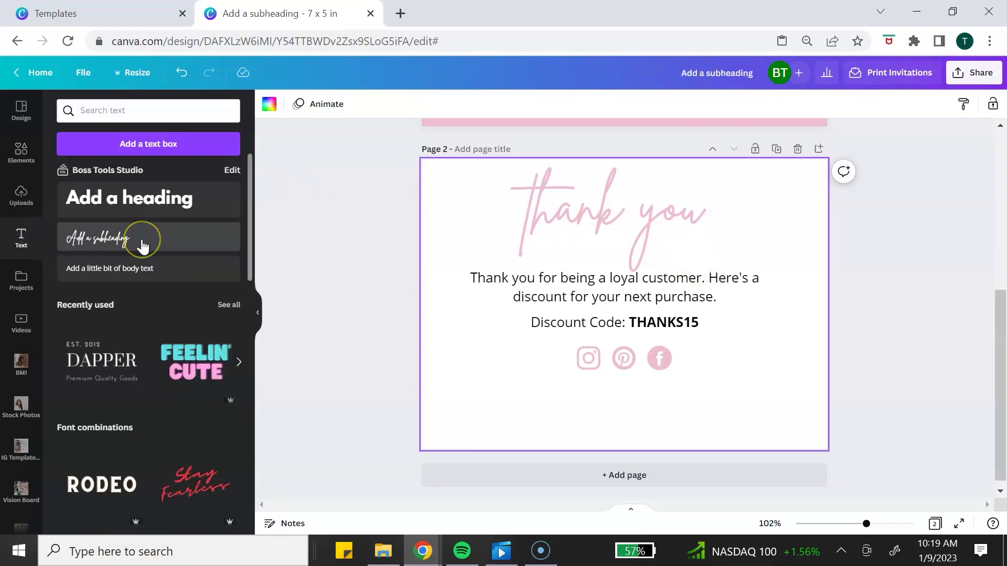
left_click(115, 240)
left_click_drag(622, 303, 622, 382)
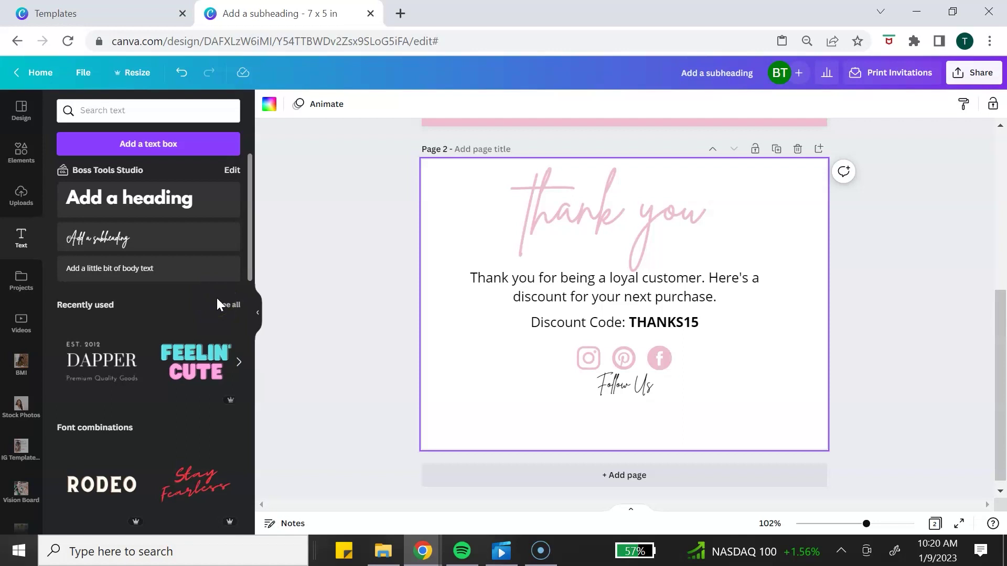
Add a square, stretch it into a full-width bar along the page bottom, and color it pink.
left_click(21, 152)
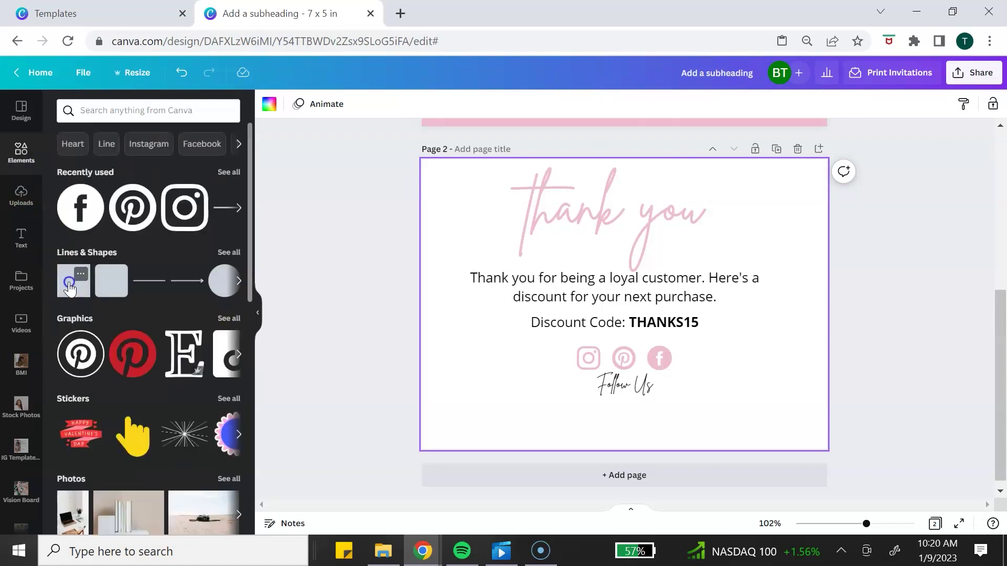
left_click(70, 287)
left_click_drag(625, 257, 415, 339)
left_click_drag(668, 339, 650, 482)
left_click(332, 105)
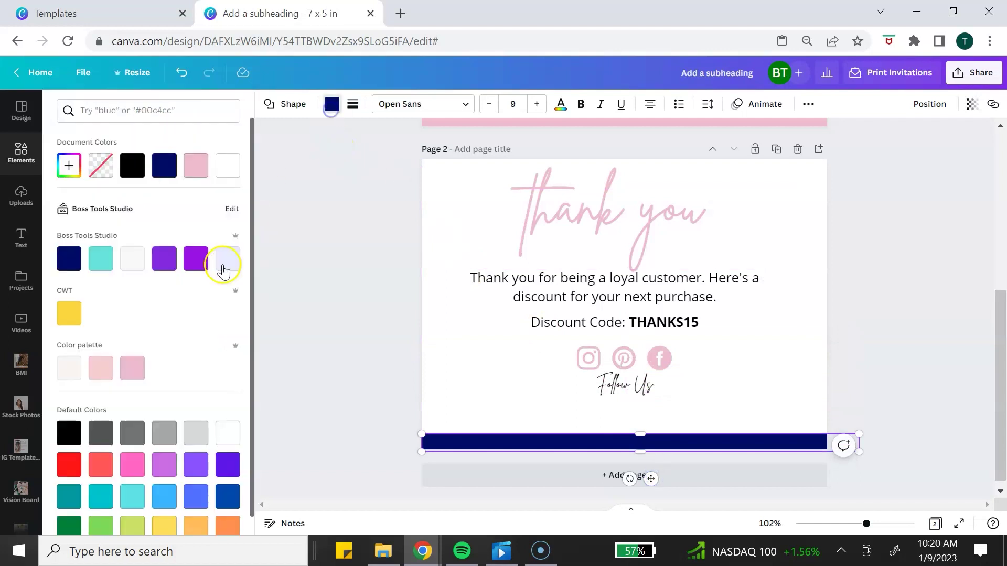
left_click(133, 369)
key("Escape")
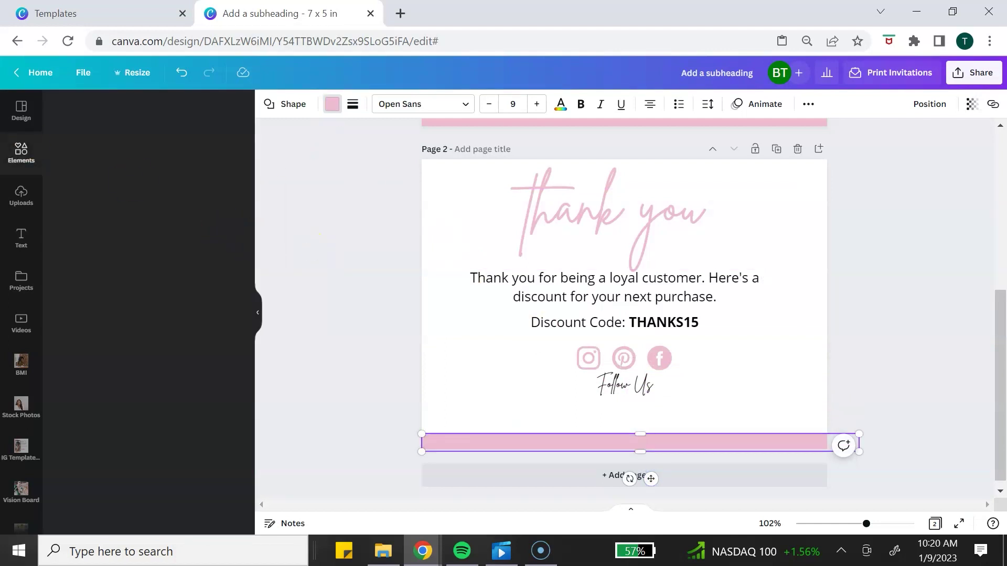
left_click(21, 237)
left_click(120, 271)
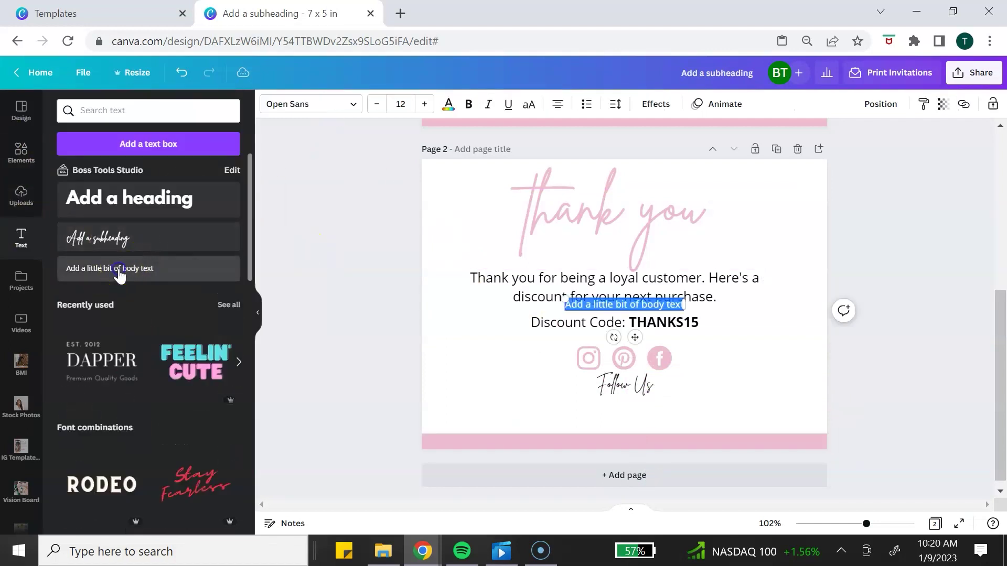
left_click_drag(634, 337, 639, 475)
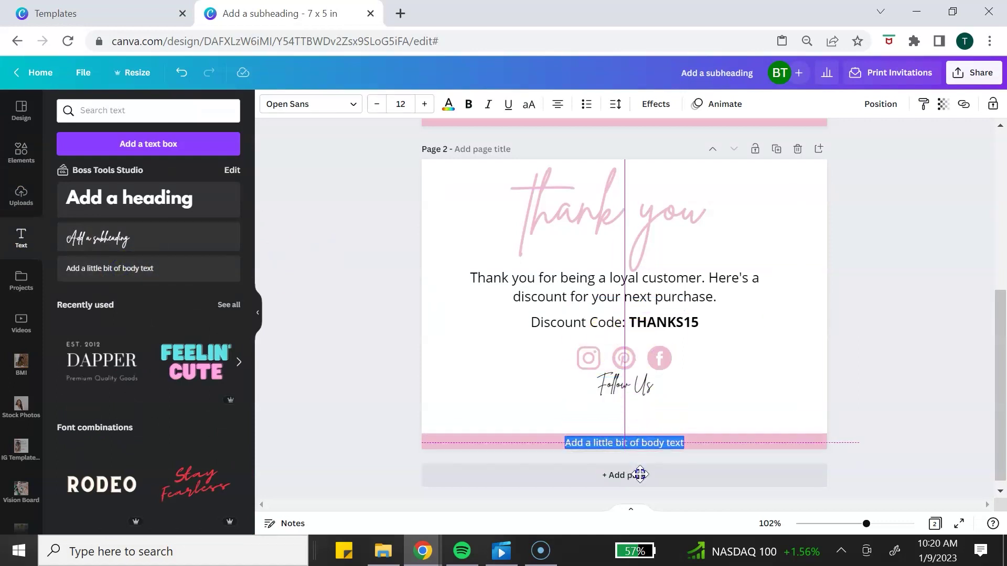
left_click(660, 443)
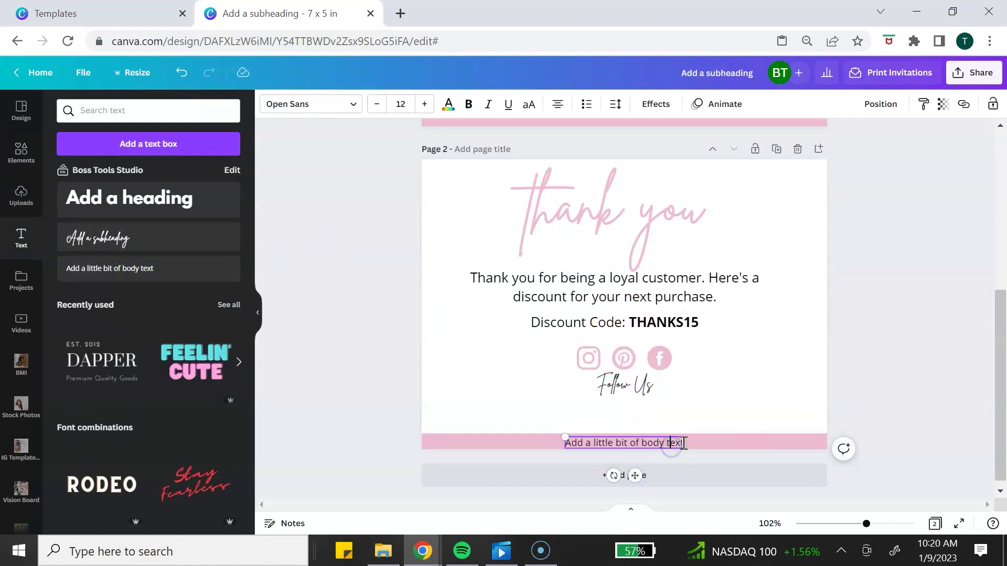
left_click_drag(683, 443, 566, 442)
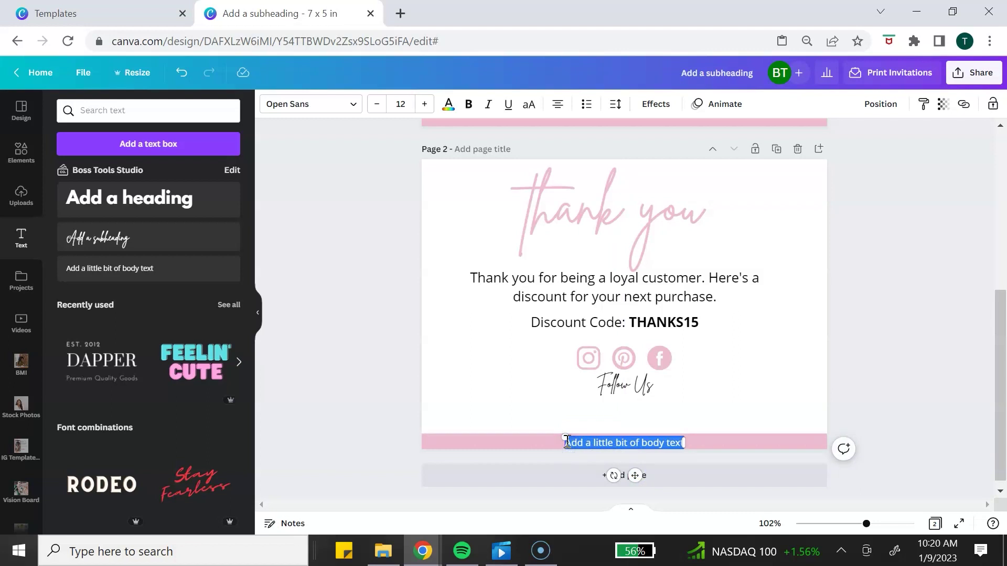
type("www")
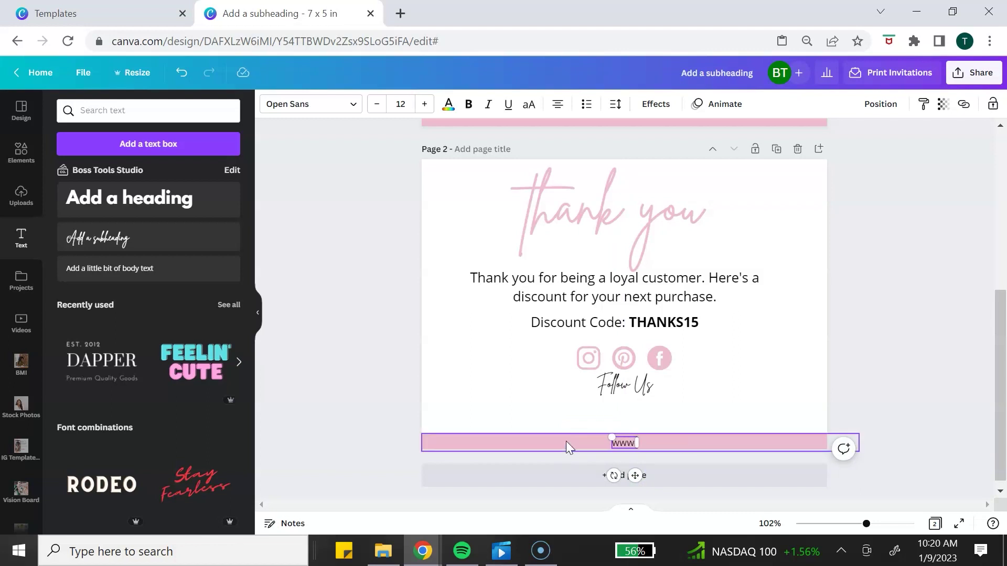
type(".yourwebsite.com")
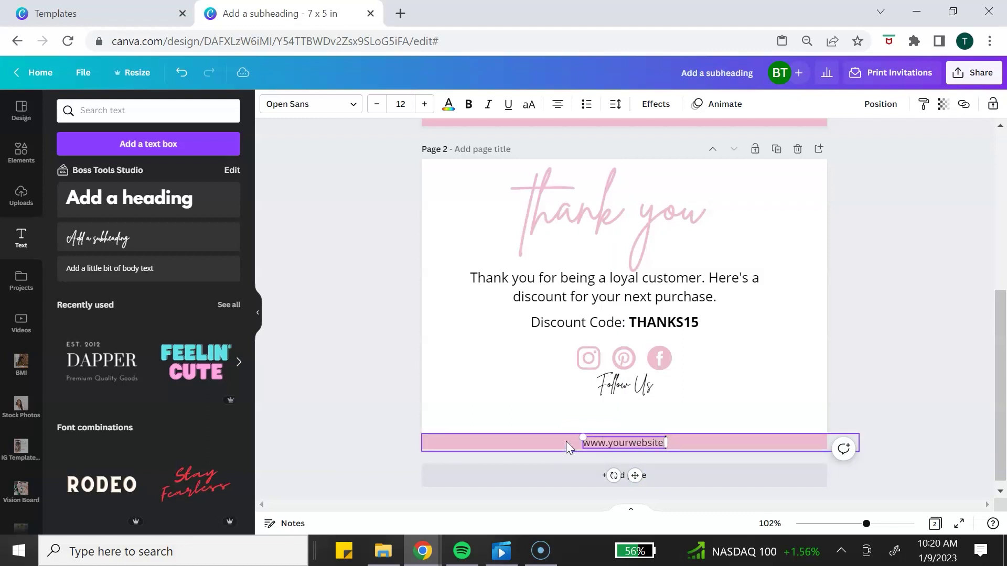
left_click(448, 104)
left_click(164, 166)
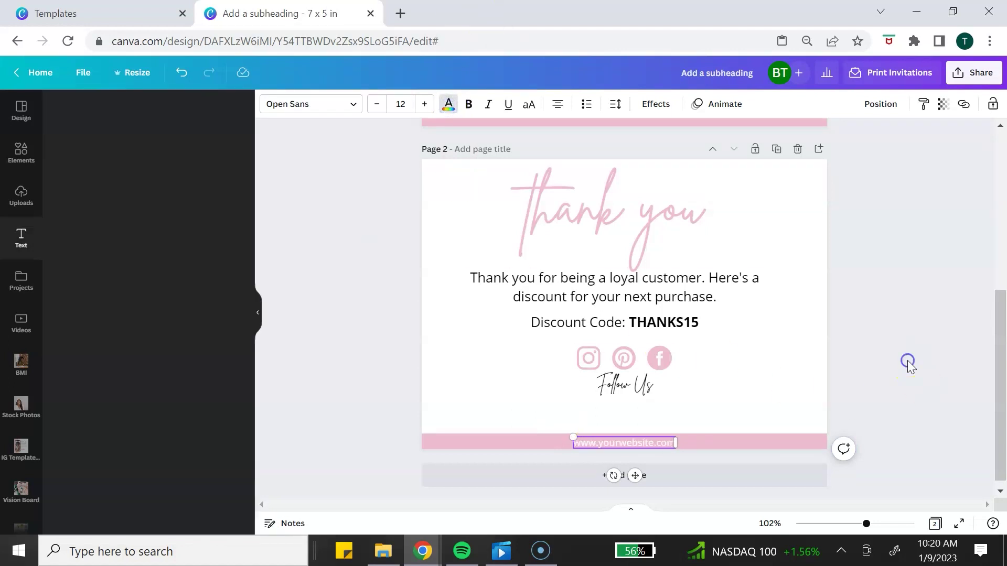
left_click(815, 346)
Rename the design to 'Thank you card' and bring up its Share panel.
scroll(893, 338, "up", 5)
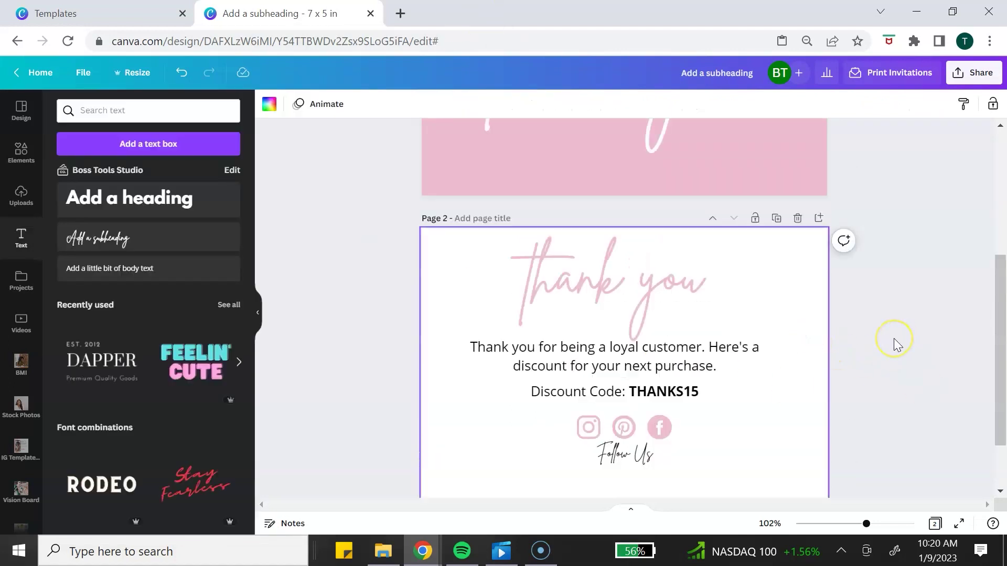
left_click(764, 131)
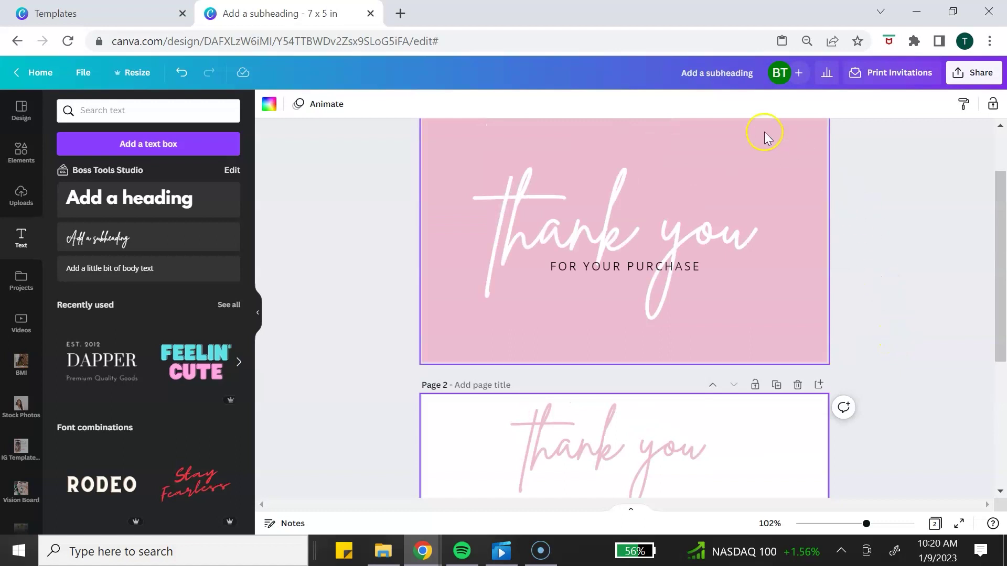
scroll(838, 214, "up", 2)
left_click(813, 197)
left_click(755, 78)
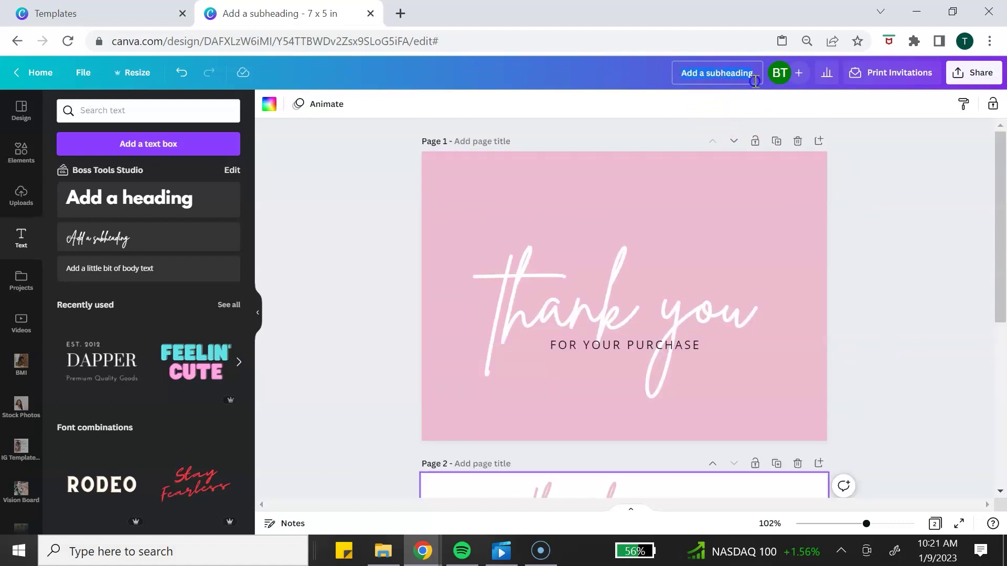
type("Thank you card")
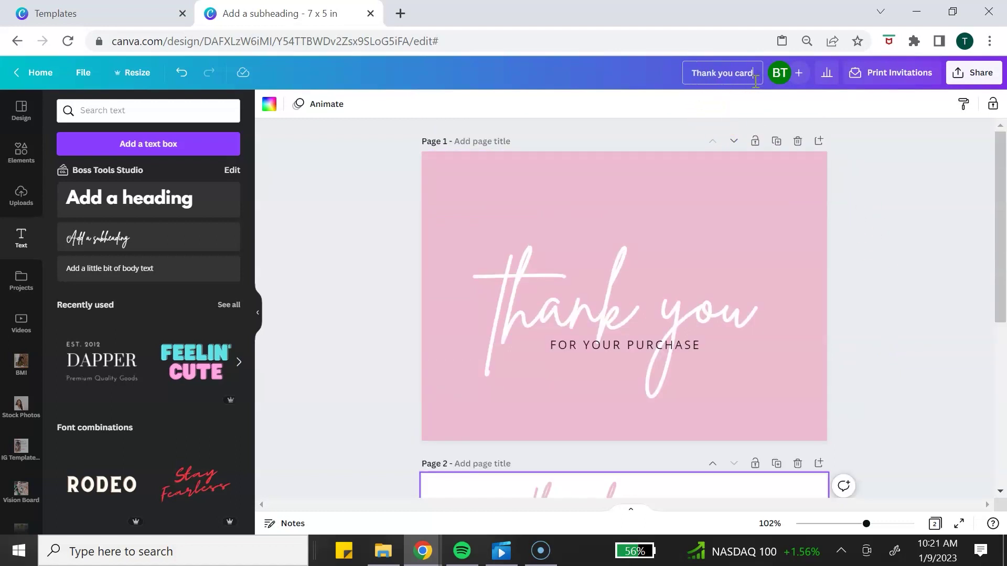
left_click(886, 210)
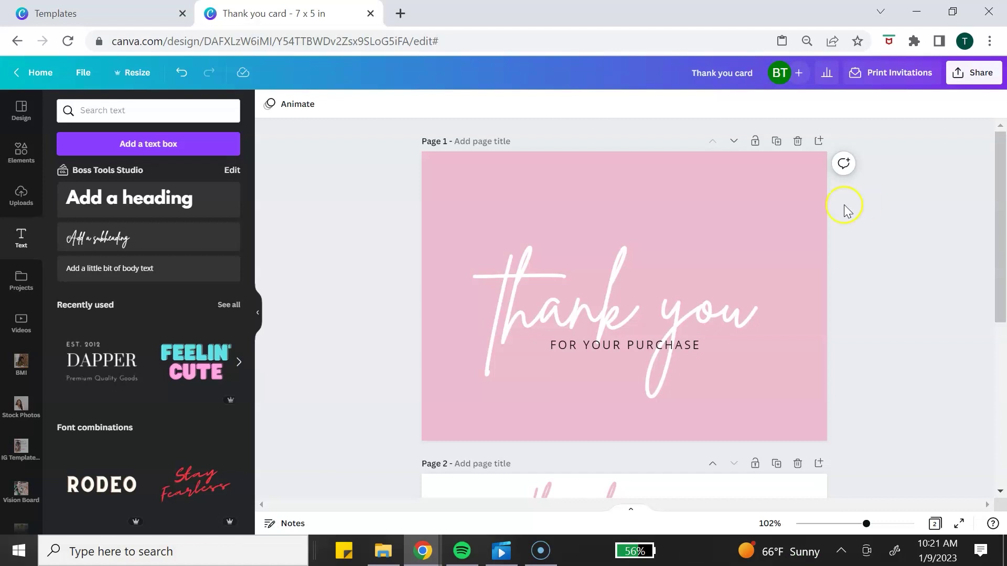
left_click(968, 72)
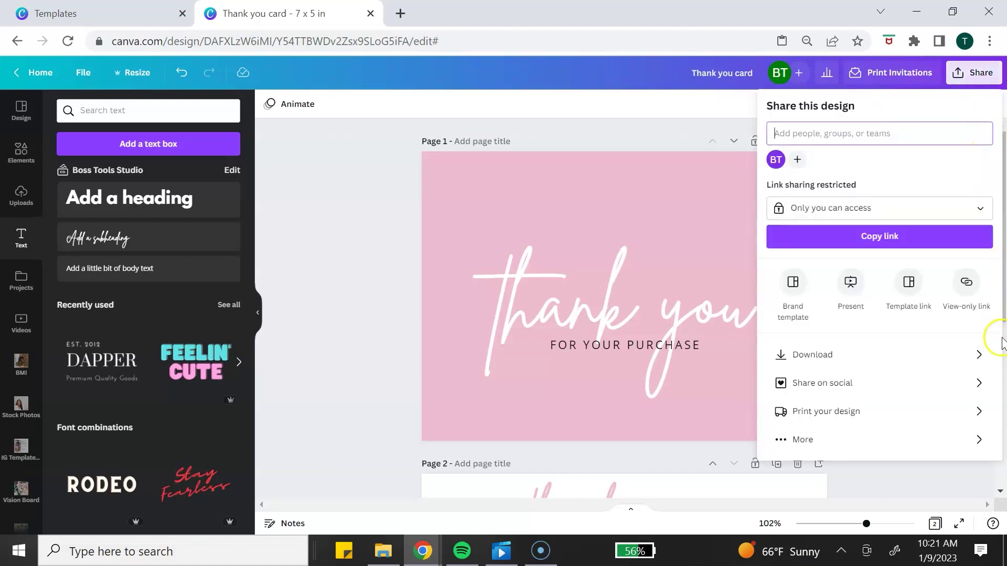
Download all pages (1–2) of the card as PNG, 'Thank you card.png'.
left_click(971, 355)
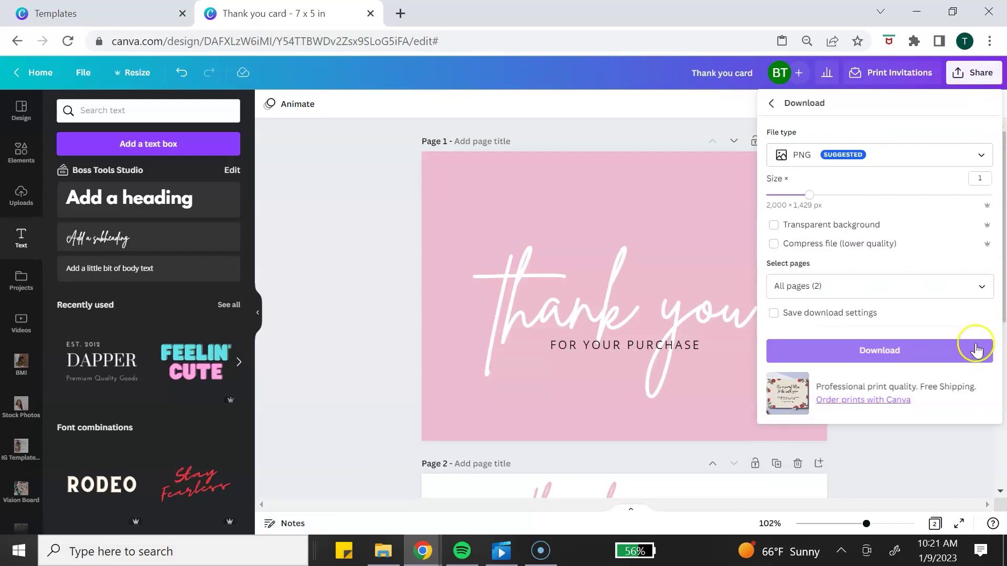
left_click(981, 286)
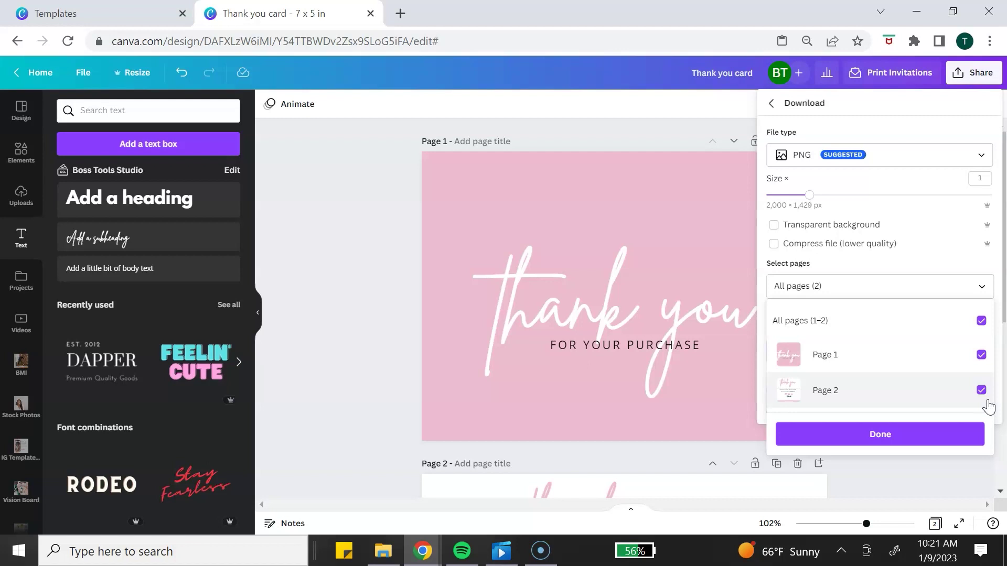
left_click(916, 355)
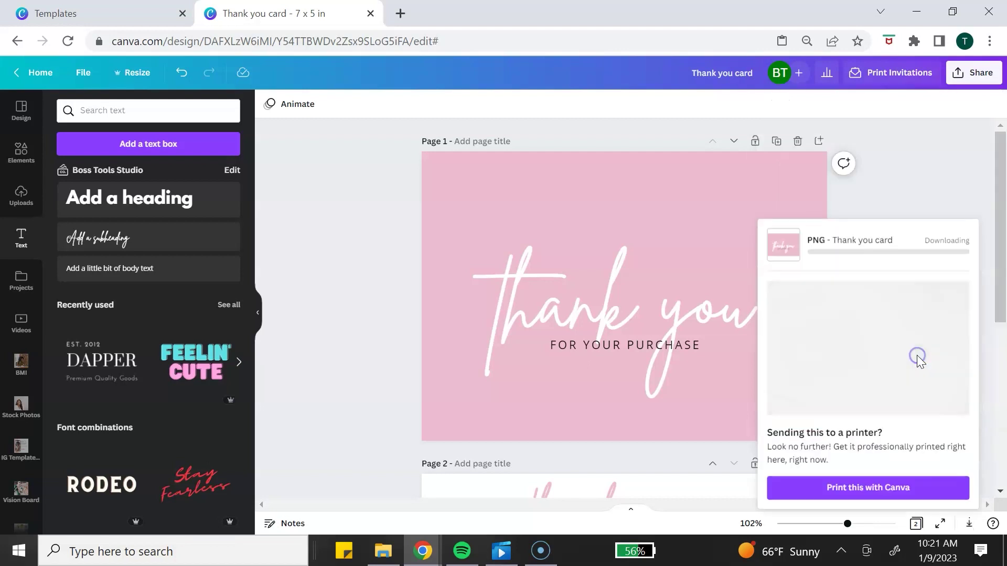
left_click(976, 77)
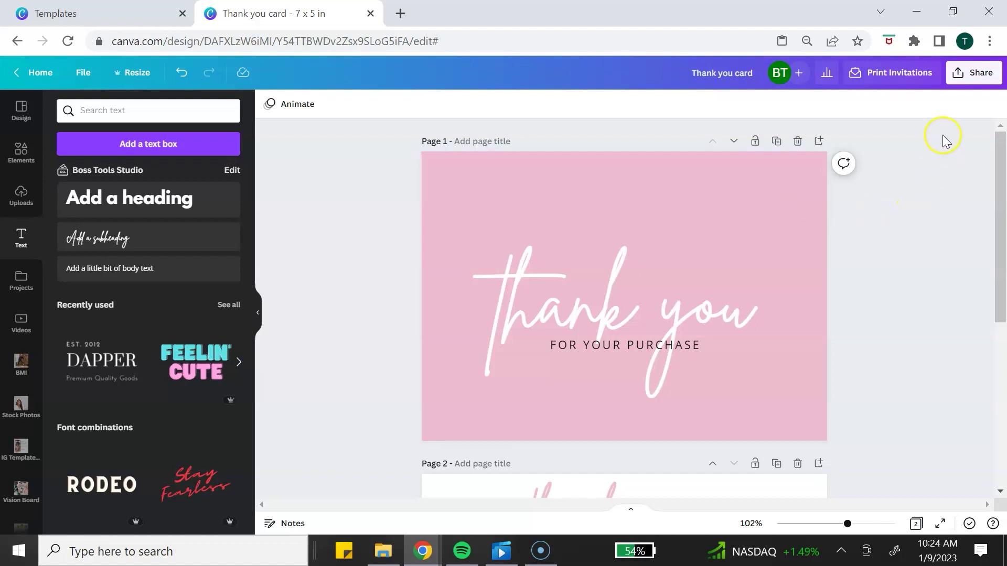
Find the 'template' share option under More and copy the card's Template link.
left_click(963, 87)
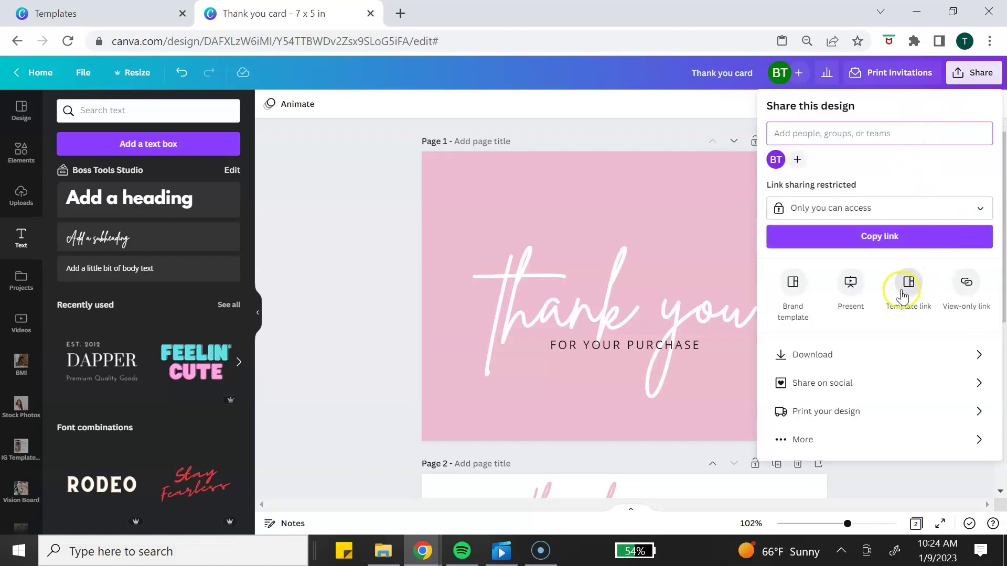
left_click(921, 303)
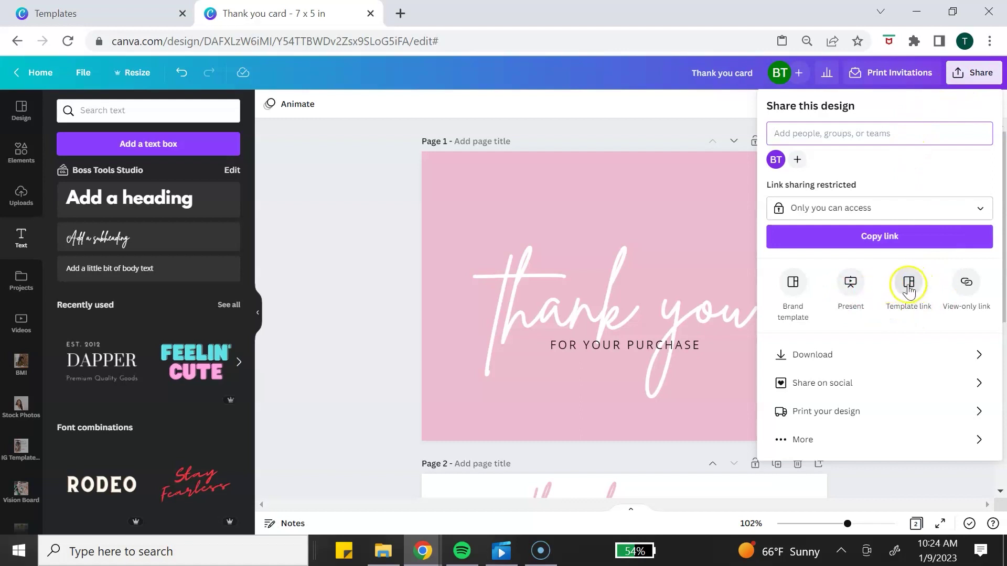
left_click(946, 442)
type("template")
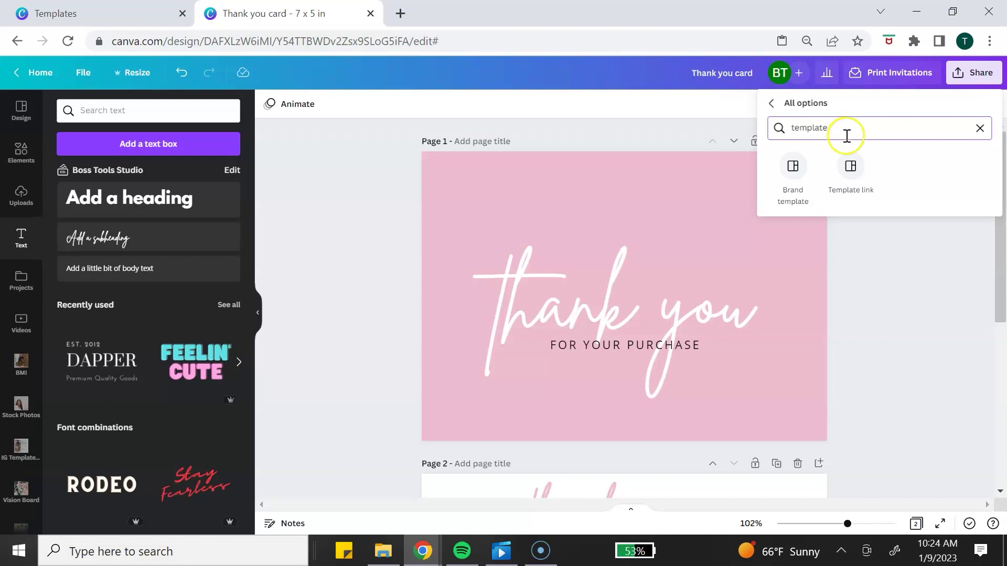
left_click(849, 163)
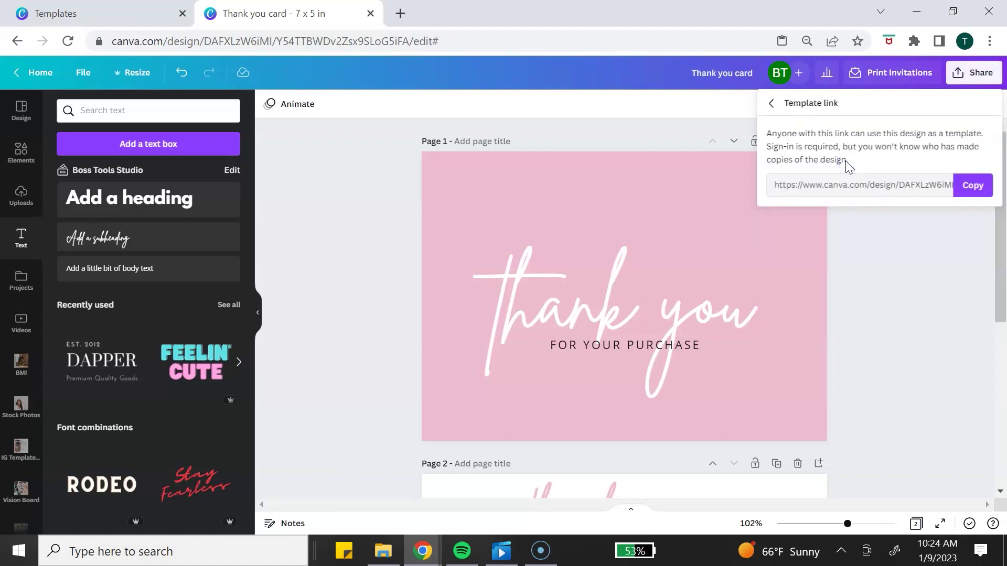
left_click(973, 185)
left_click(233, 12)
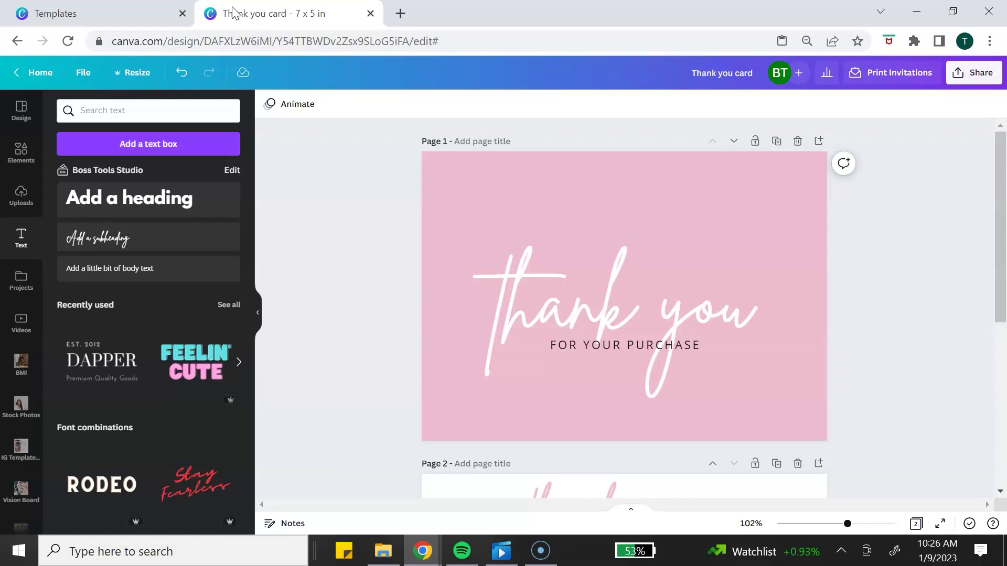
Start a new blank 7 x 5 in design, view the uploads, and bring up the Text panel.
left_click(94, 12)
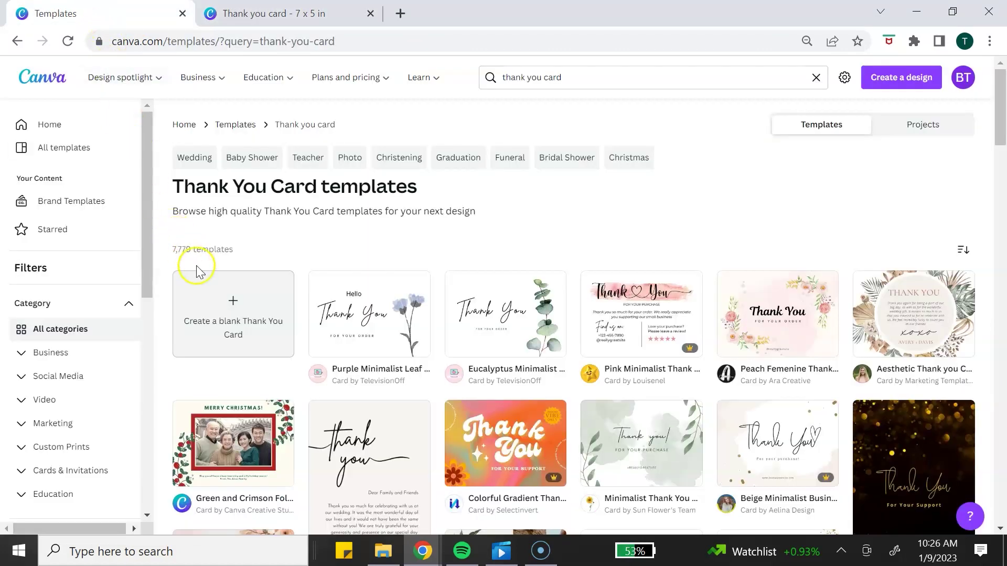
left_click(231, 312)
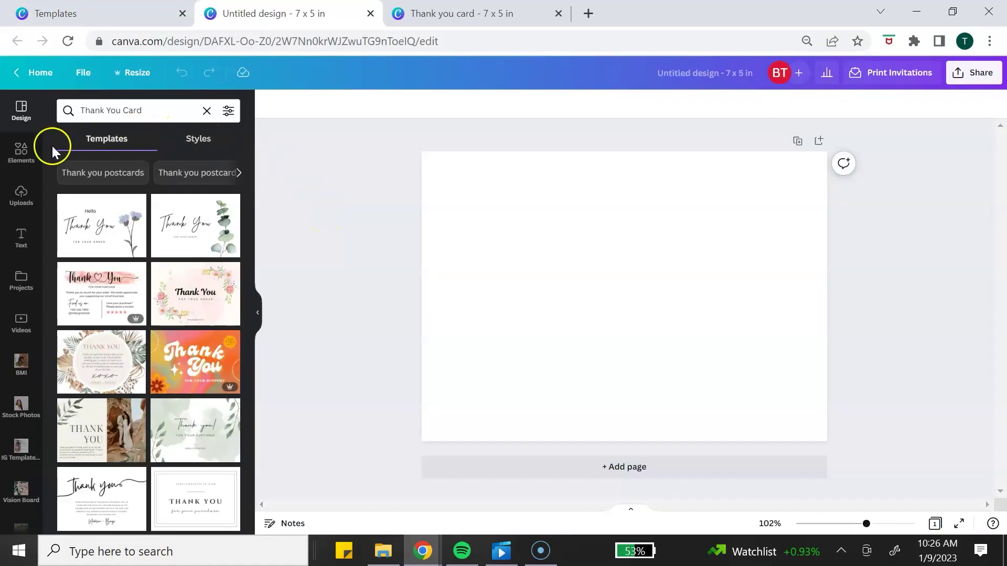
left_click(22, 195)
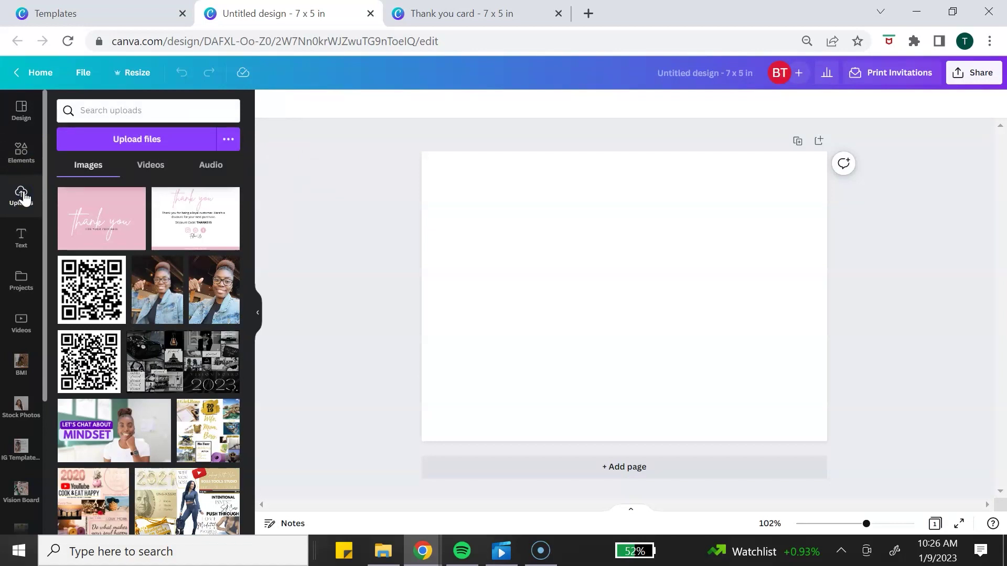
left_click(336, 225)
left_click(107, 144)
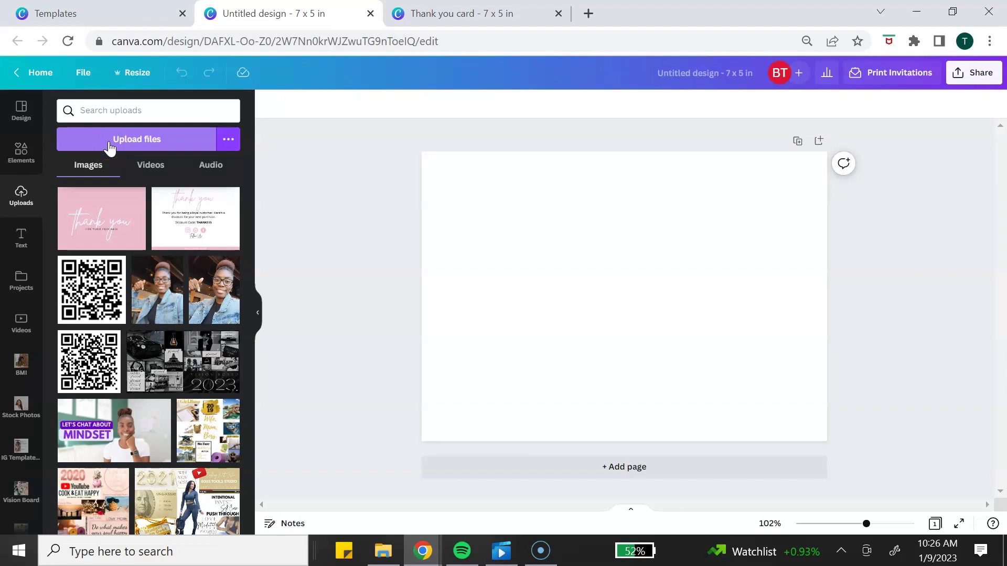
left_click(19, 239)
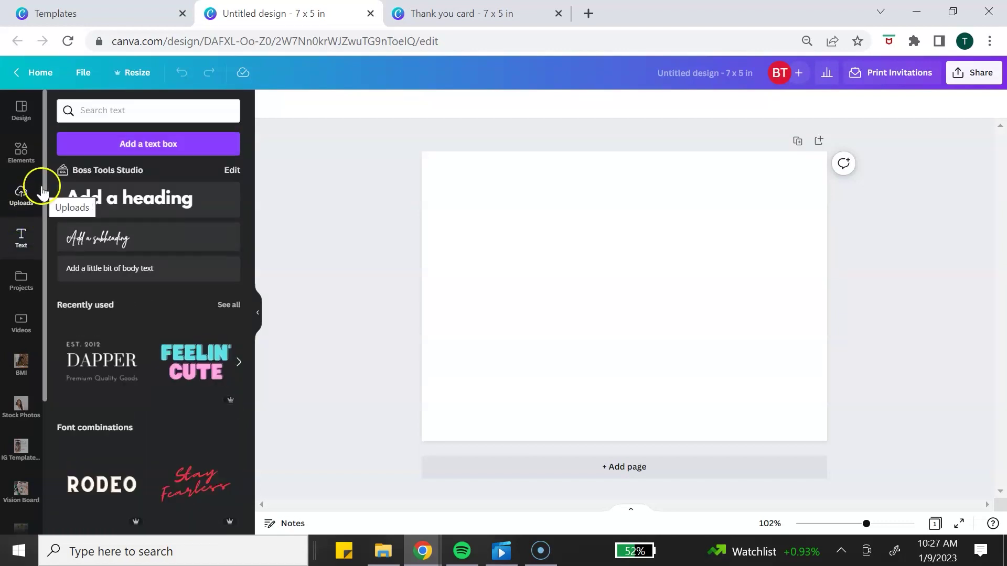
Add a pink 'THANK YOU FOR YOUR ORDER' heading near the top of the page.
left_click(101, 195)
type("THAK")
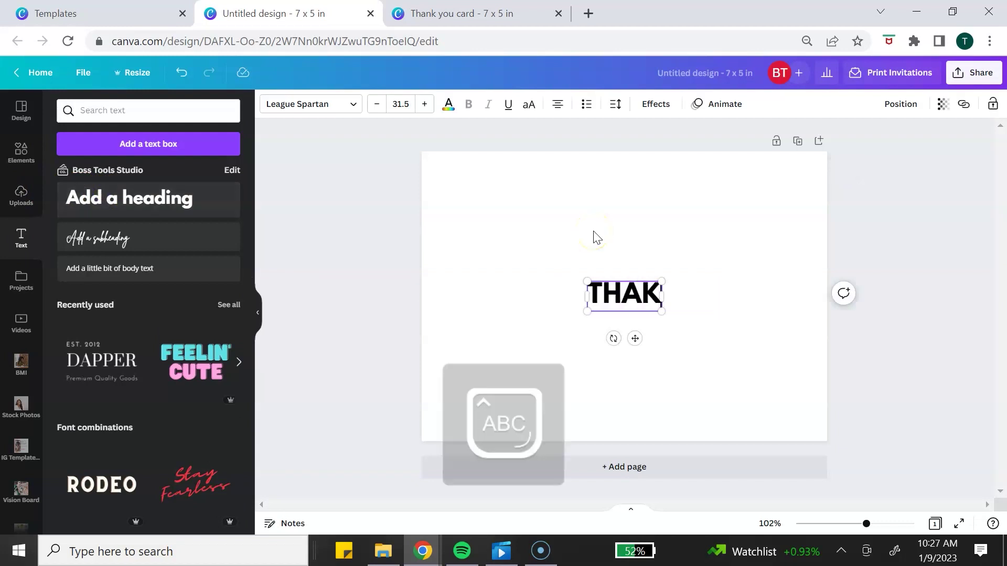
key("BackSpace")
type("NK YOU FOR YOUR ORDER")
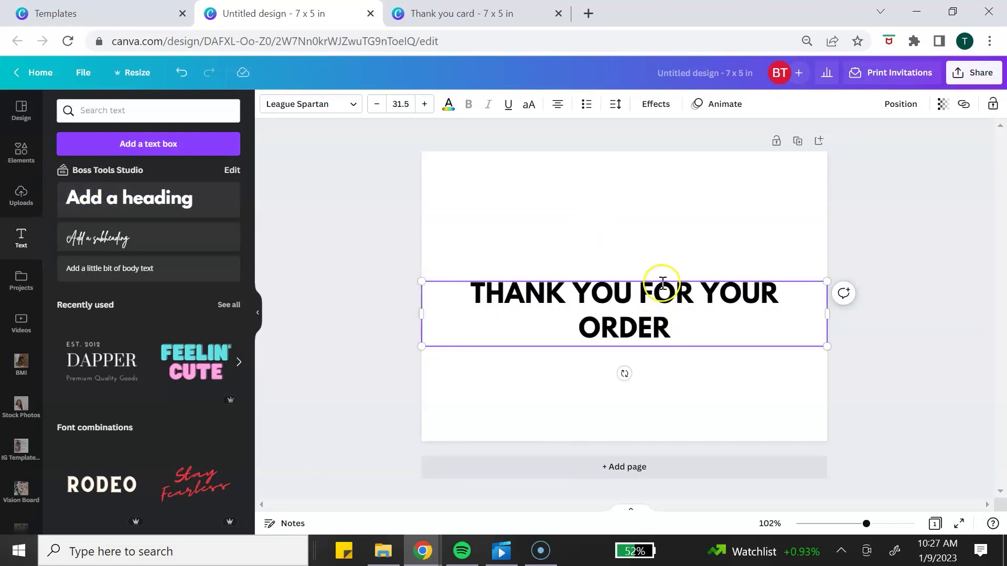
left_click_drag(662, 283, 660, 169)
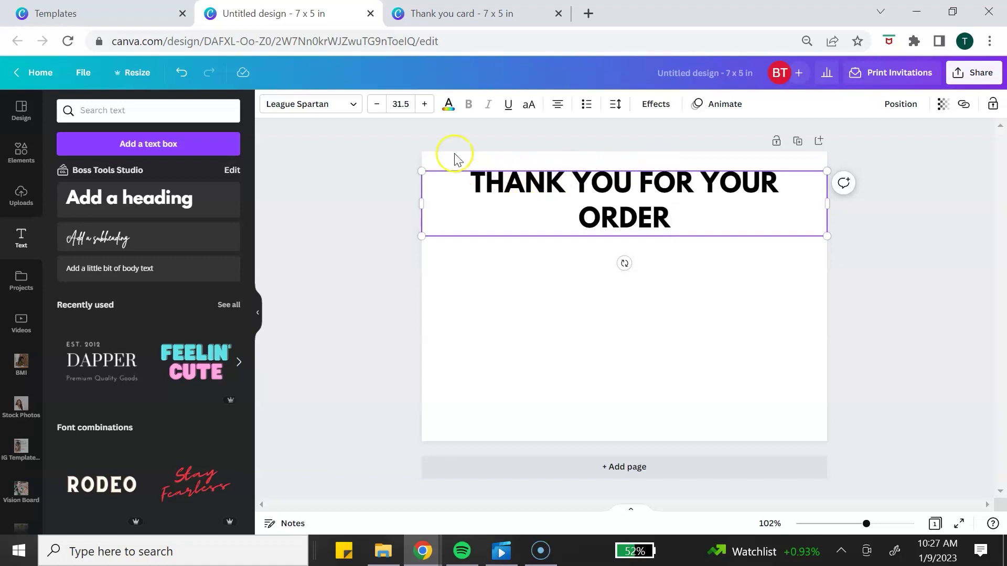
left_click(448, 104)
left_click(133, 368)
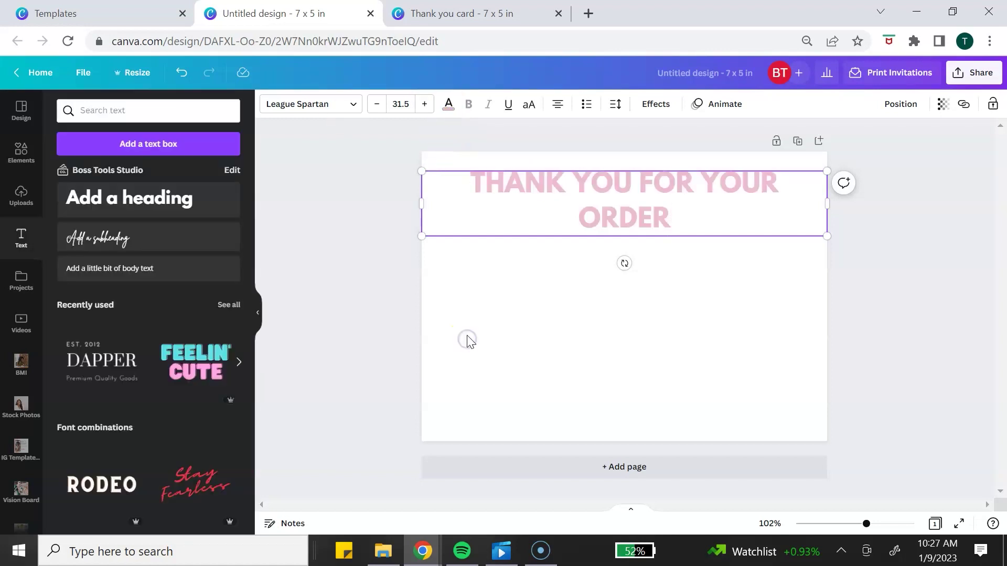
Add an 'Edit Your Template' body text line beneath the heading.
left_click_drag(132, 274, 683, 307)
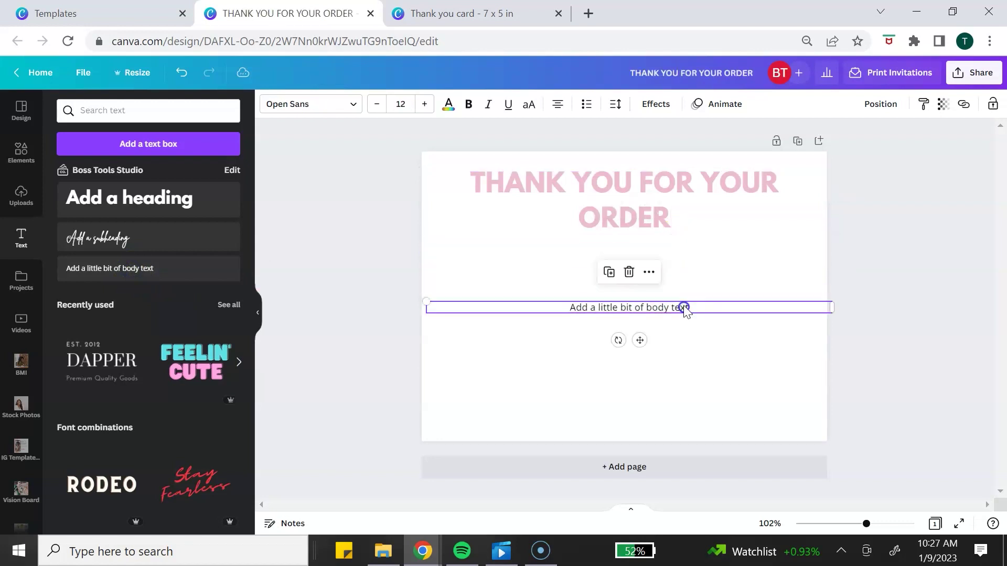
type("Ed")
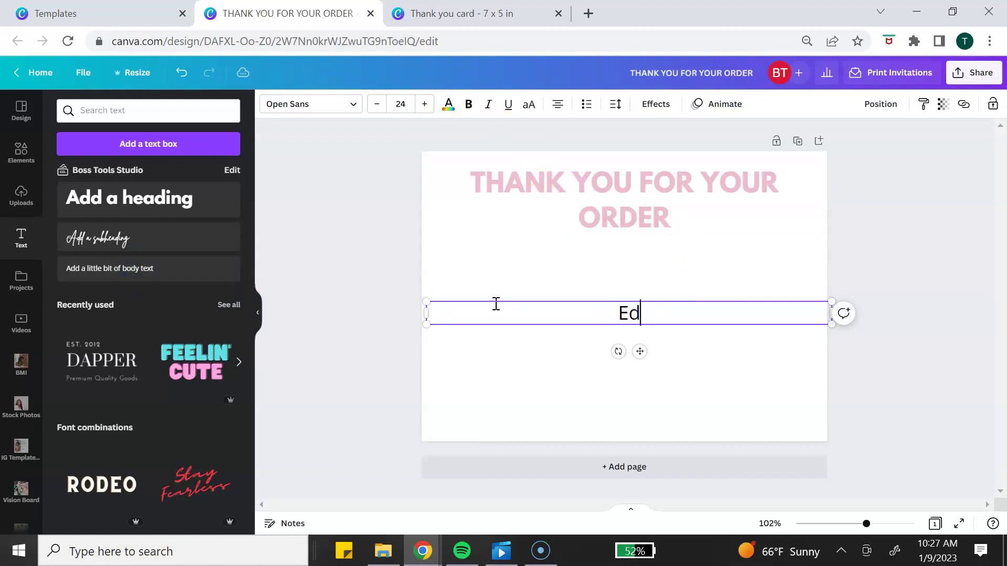
type("it Your Template")
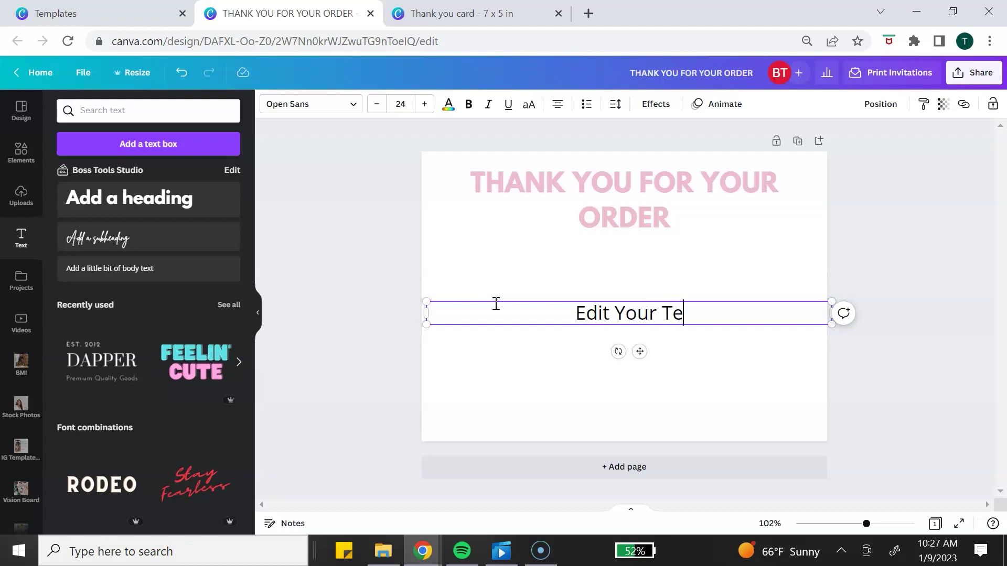
left_click_drag(673, 315, 526, 296)
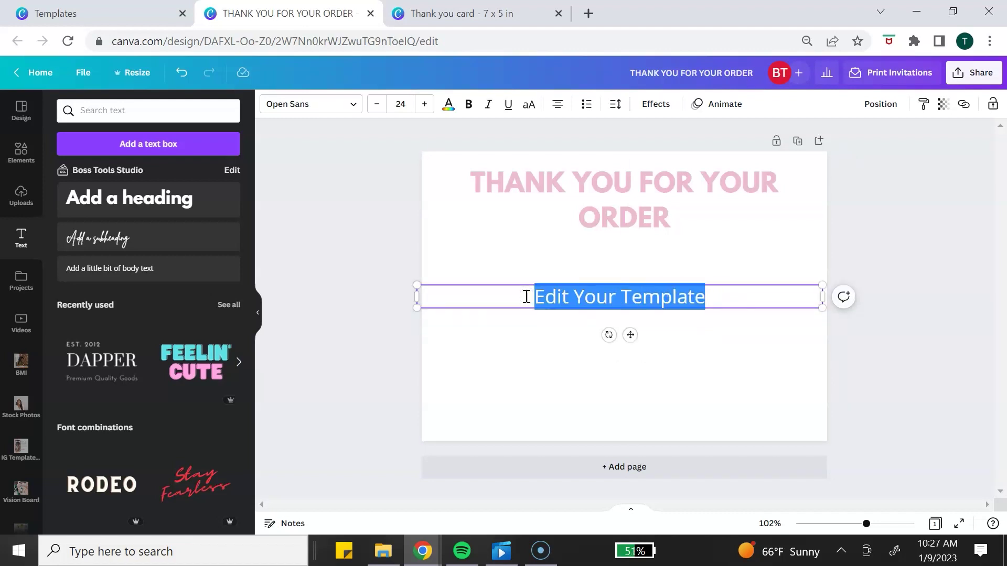
Link 'Edit Your Template' to the pasted template preview URL and nudge it slightly higher.
left_click(965, 108)
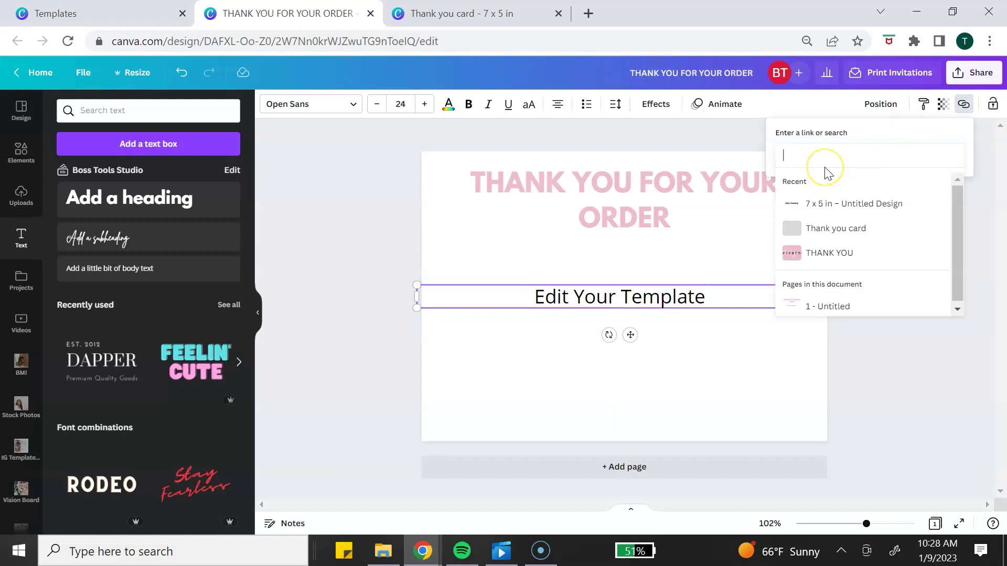
key("ctrl+v")
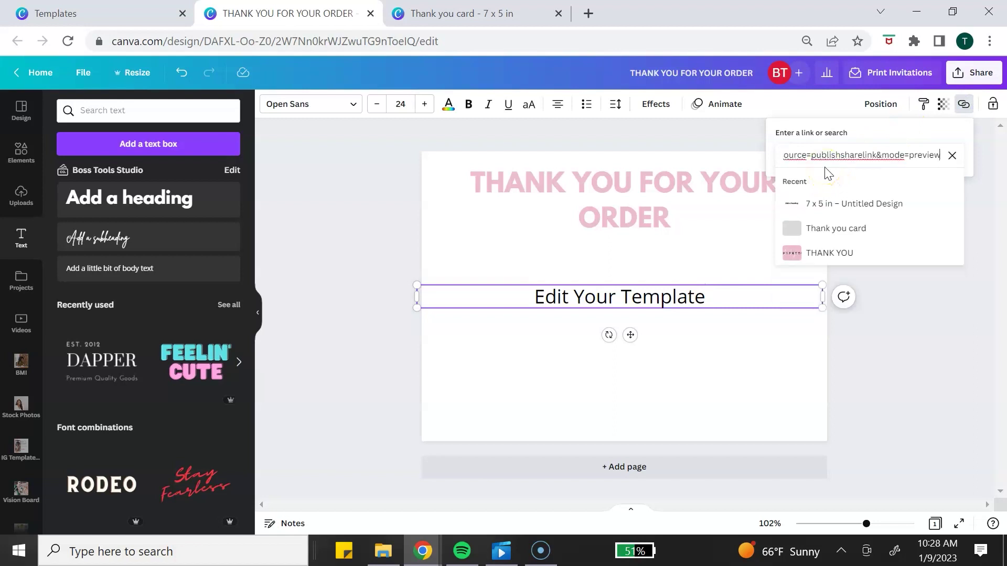
key("Return")
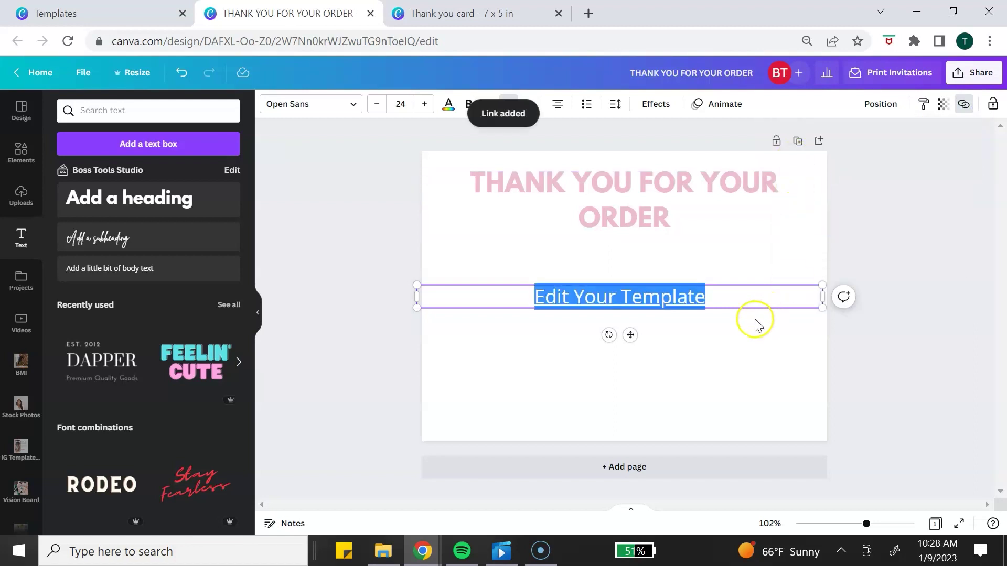
left_click_drag(630, 334, 631, 323)
left_click(685, 359)
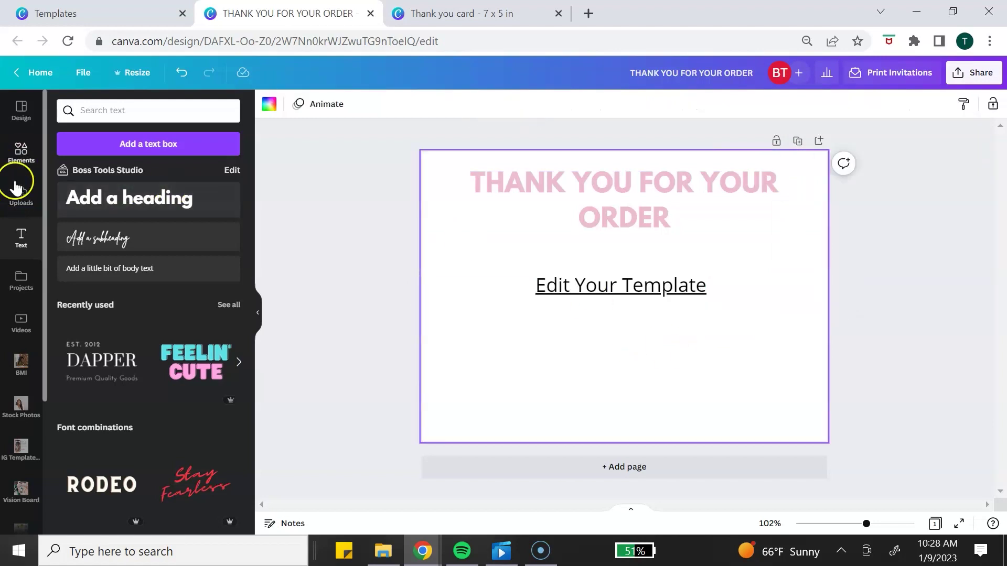
Place the pink thank-you card lower-left, tilted slightly, and the white note lower-right.
left_click(16, 201)
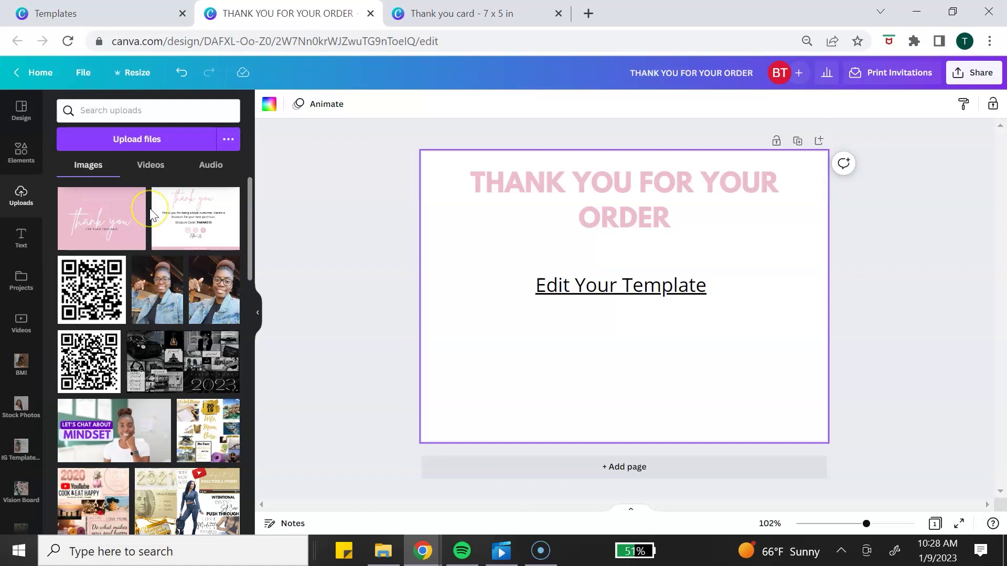
left_click_drag(86, 221, 546, 357)
left_click_drag(549, 419, 557, 420)
left_click(193, 209)
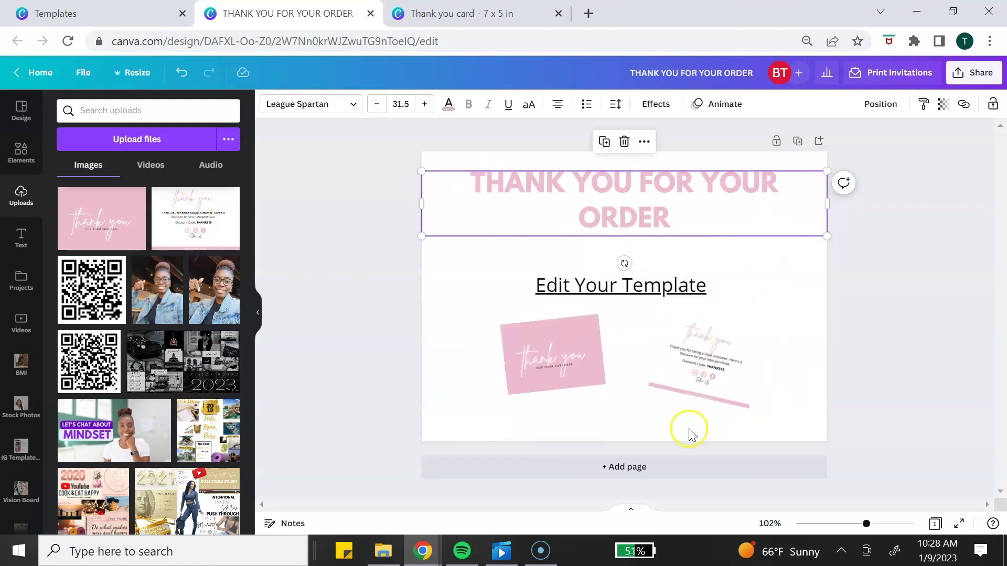
left_click(710, 370)
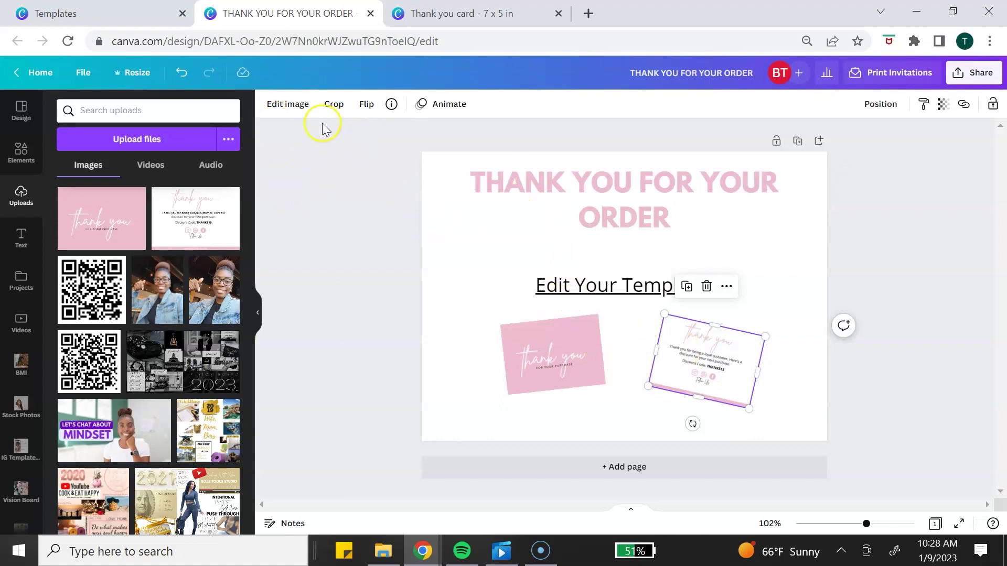
Give the note image a Drop shadow and shift 'Edit Your Template' up and right.
left_click(285, 107)
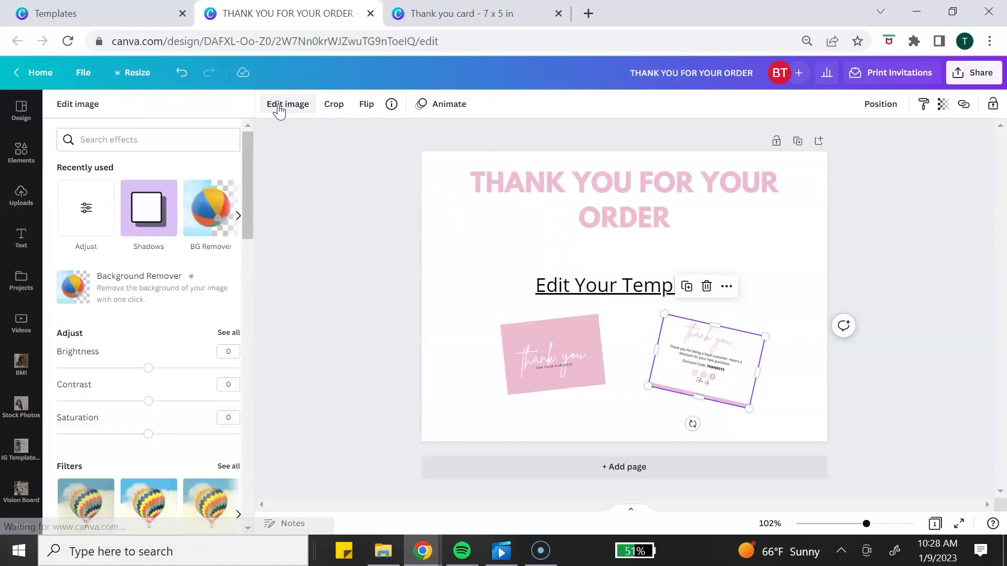
left_click(144, 225)
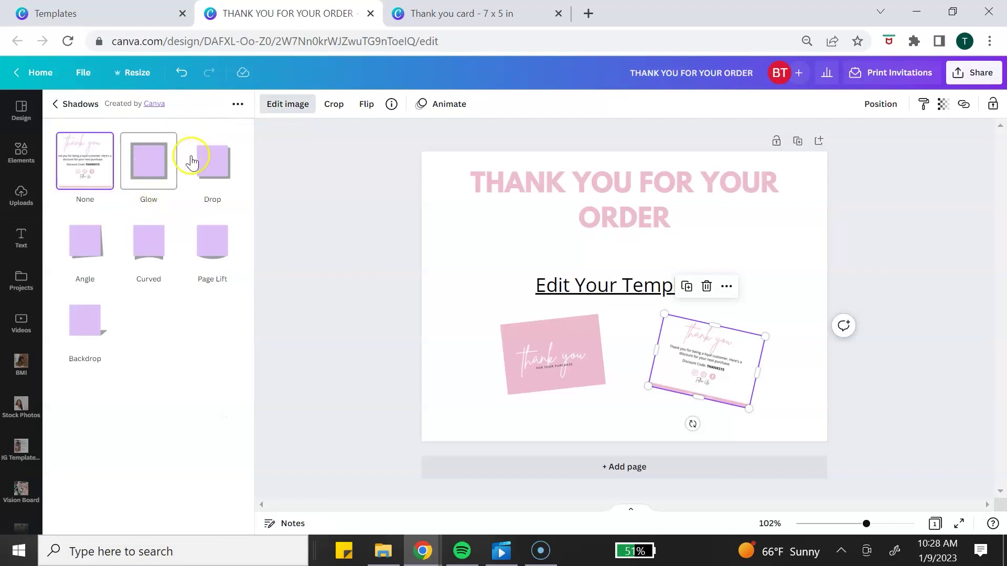
left_click(241, 181)
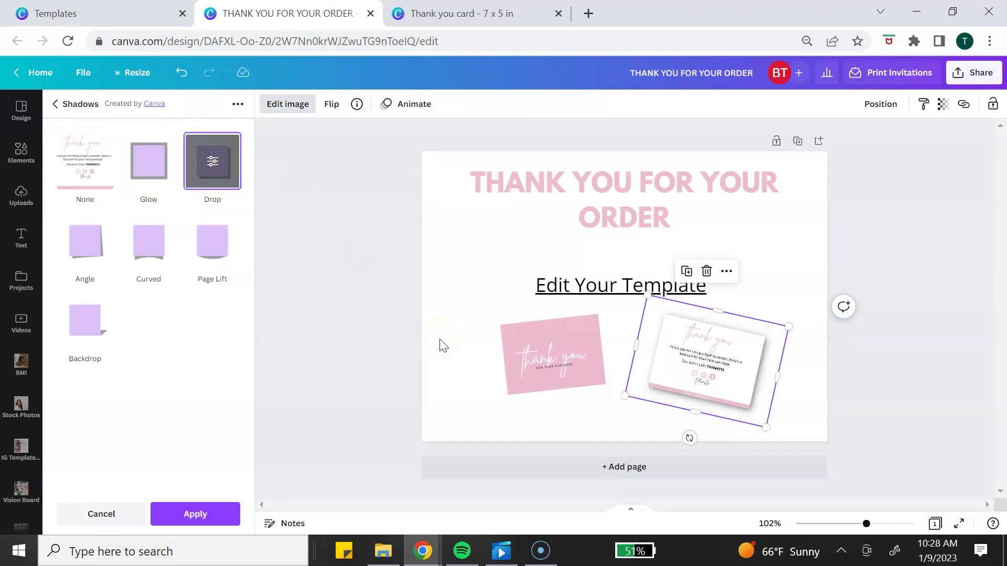
left_click(543, 351)
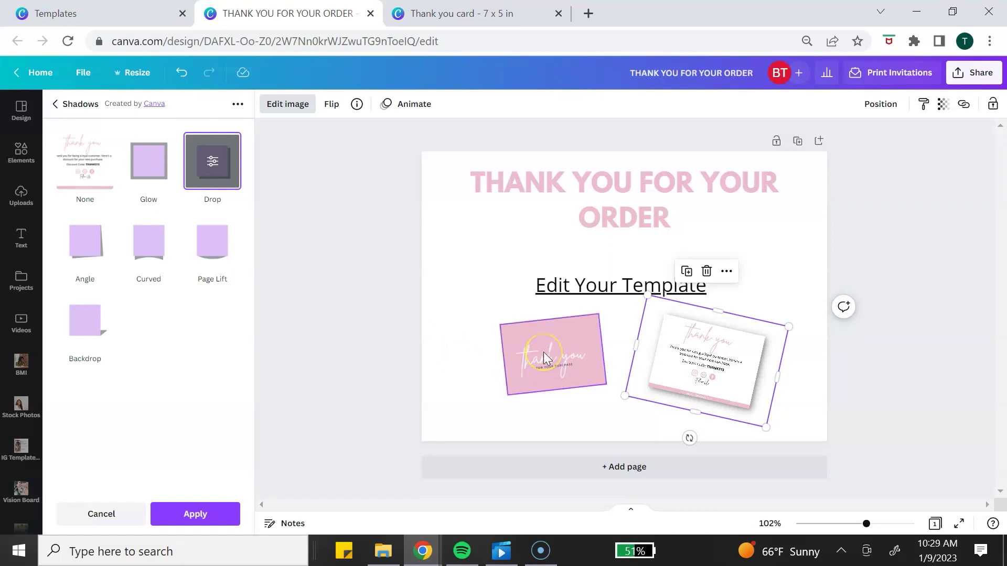
left_click_drag(674, 284, 685, 270)
left_click(953, 196)
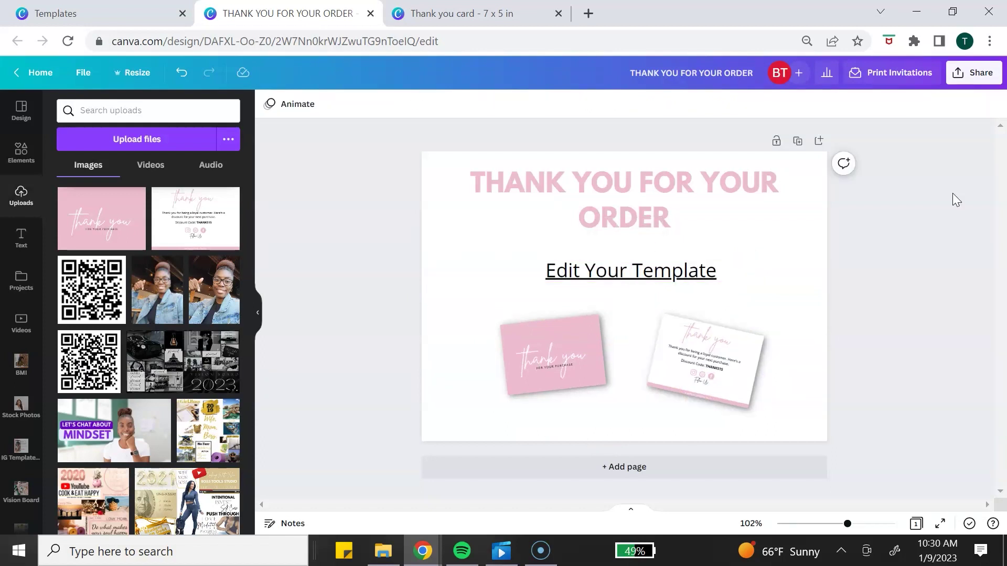
Download the preview page with file type PDF Standard.
left_click(979, 75)
left_click(972, 366)
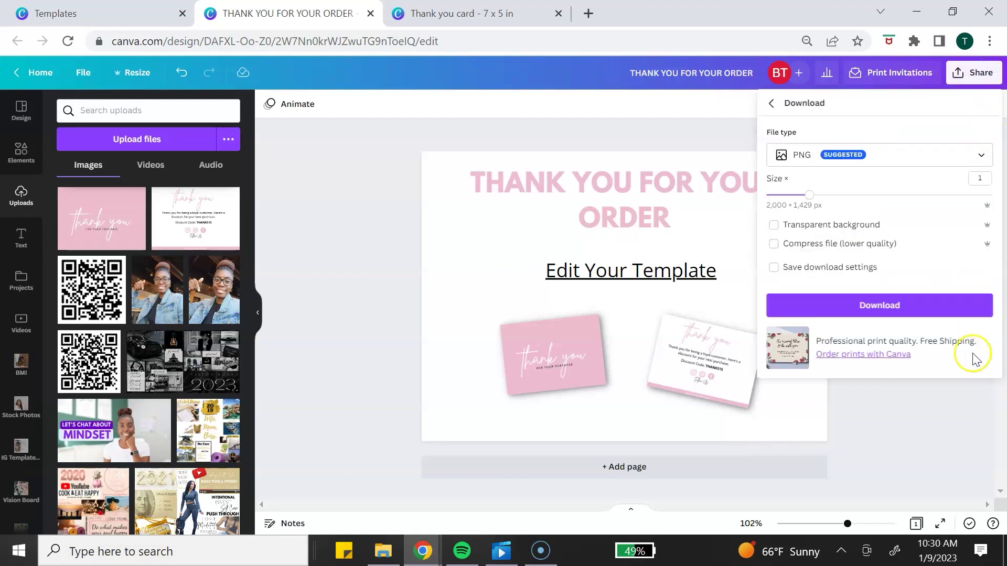
left_click(980, 157)
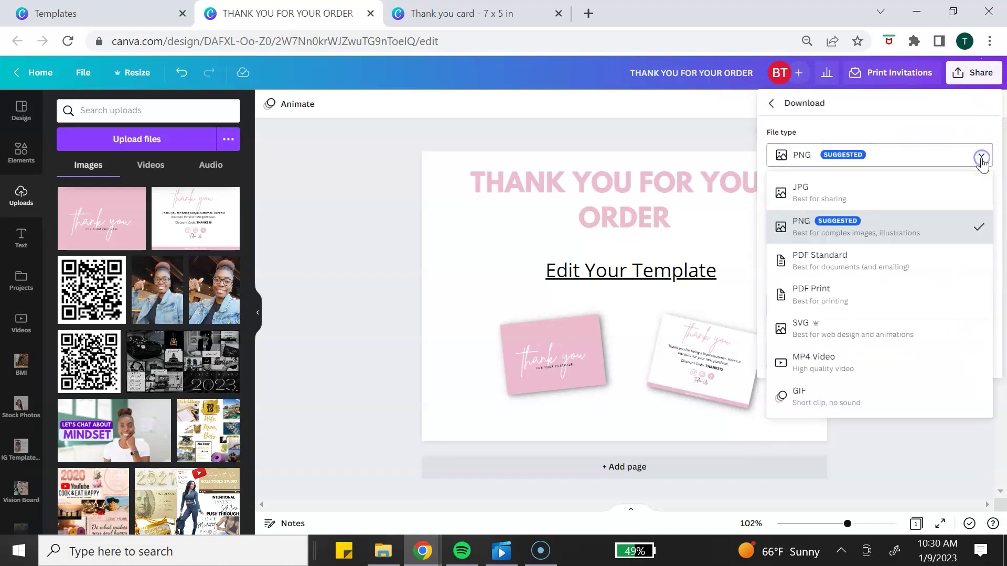
left_click(932, 265)
left_click(897, 257)
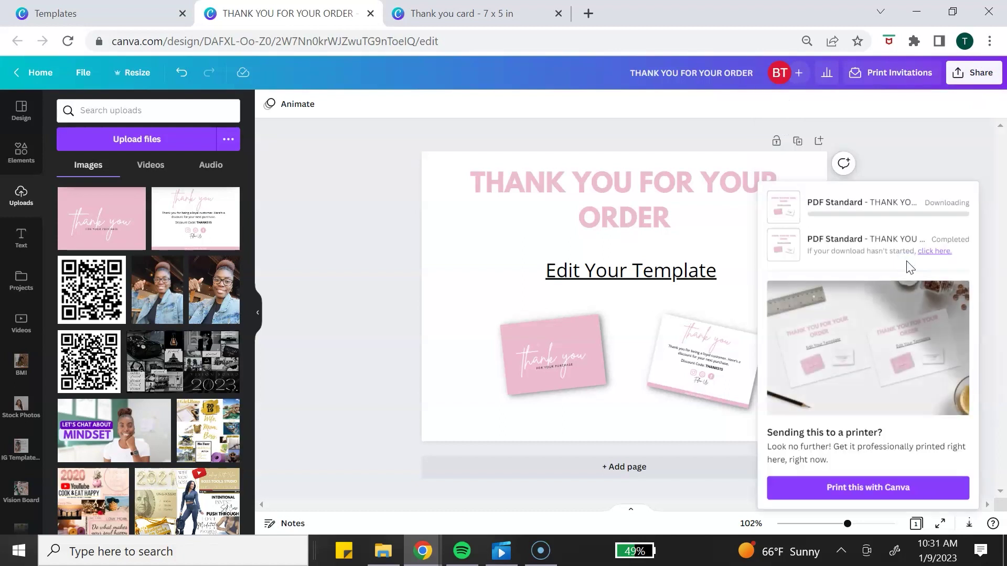